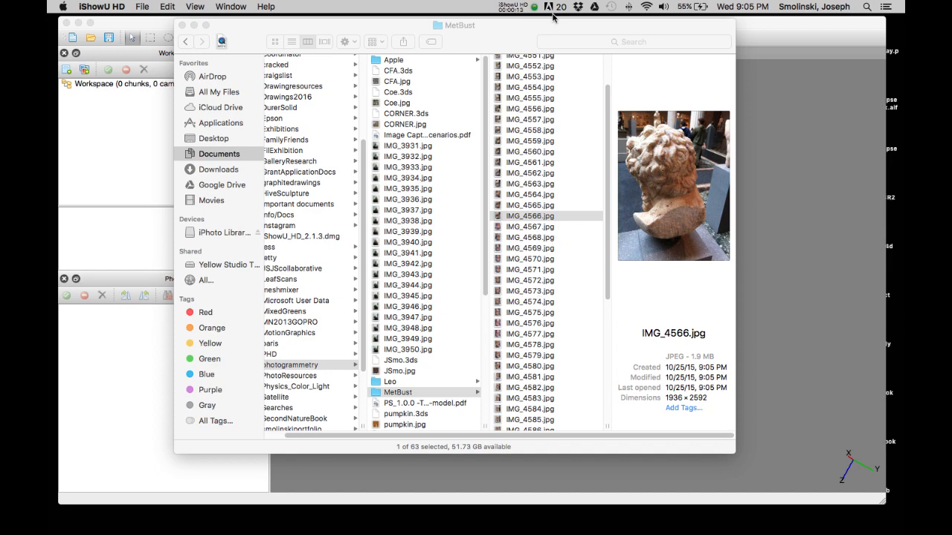
Step: Preview the MetBust photos IMG_4552 through IMG_4567 in Finder, then return to PhotoScan
click(522, 67)
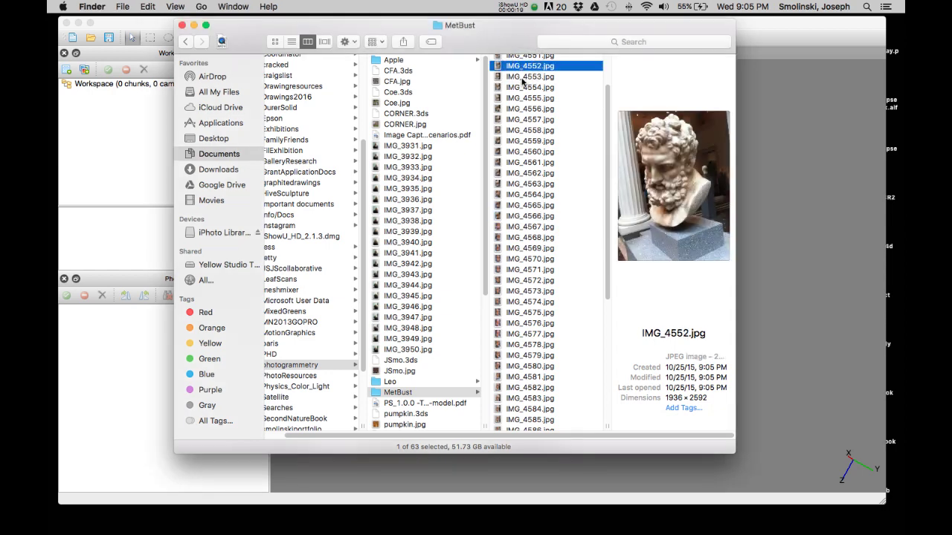
click(526, 77)
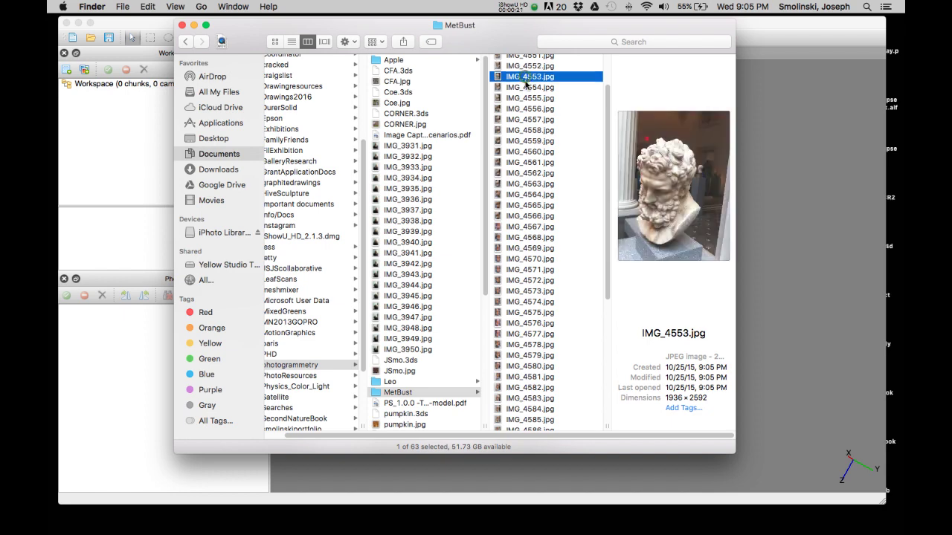
click(526, 88)
click(526, 98)
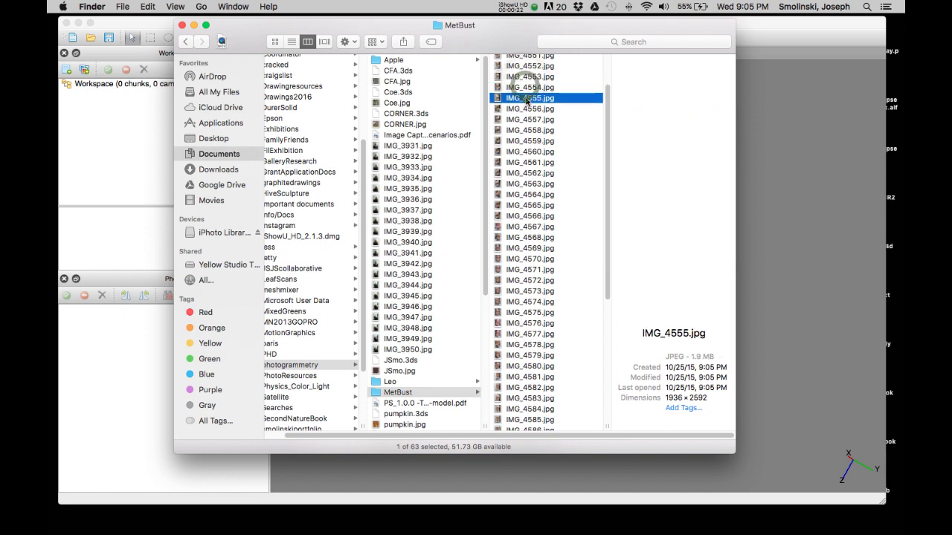
click(527, 108)
click(528, 119)
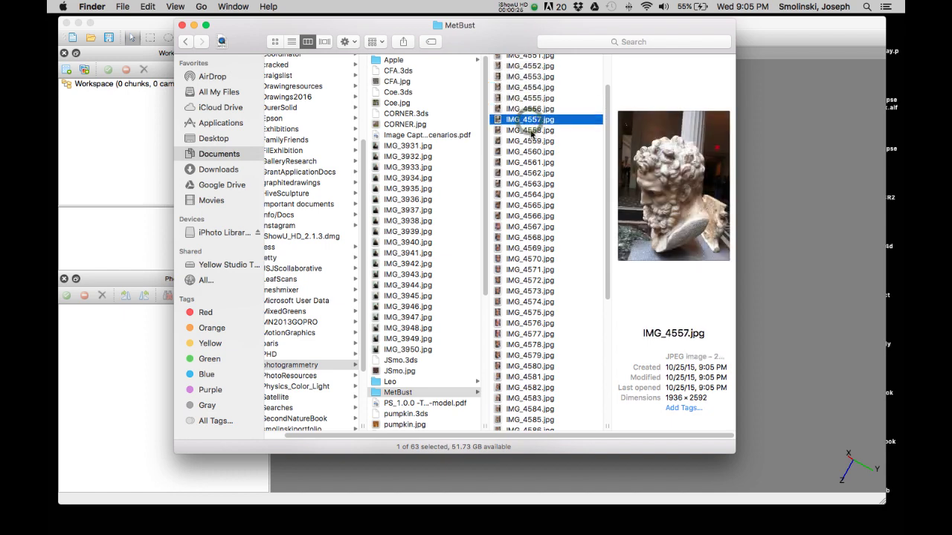
click(530, 131)
click(530, 141)
click(530, 151)
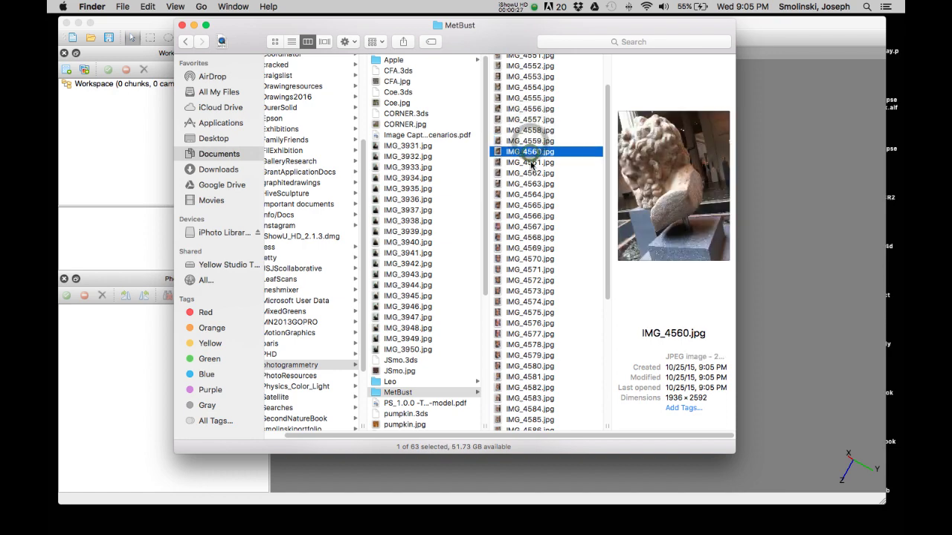
click(529, 172)
click(530, 195)
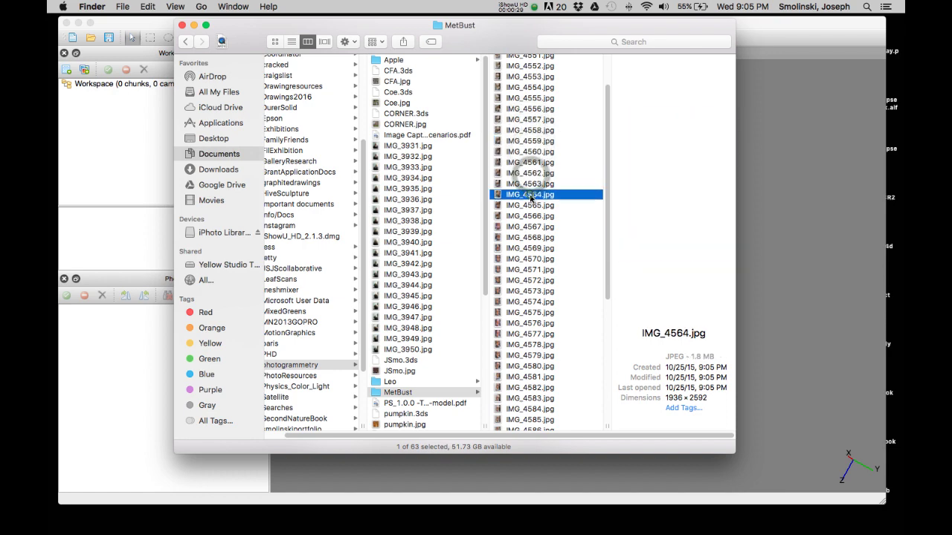
click(530, 205)
click(529, 216)
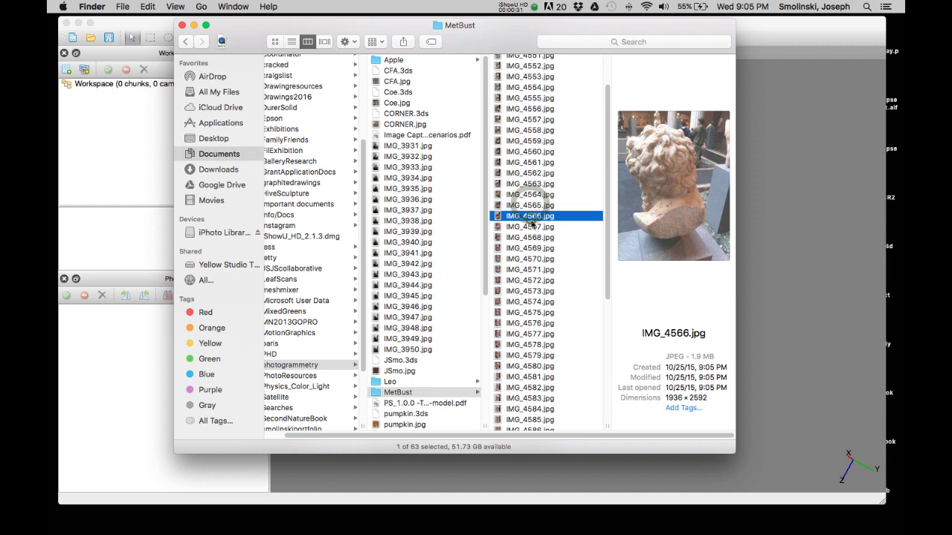
click(529, 227)
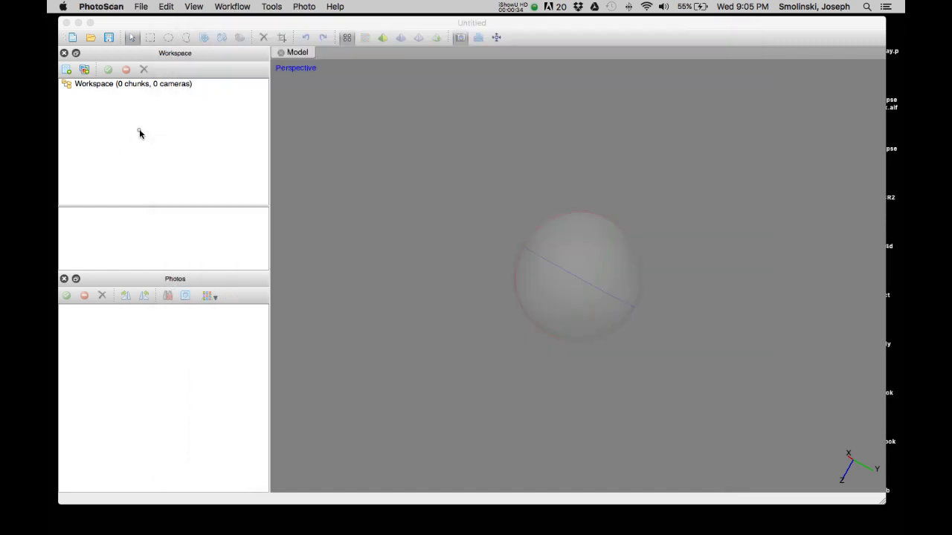
click(139, 132)
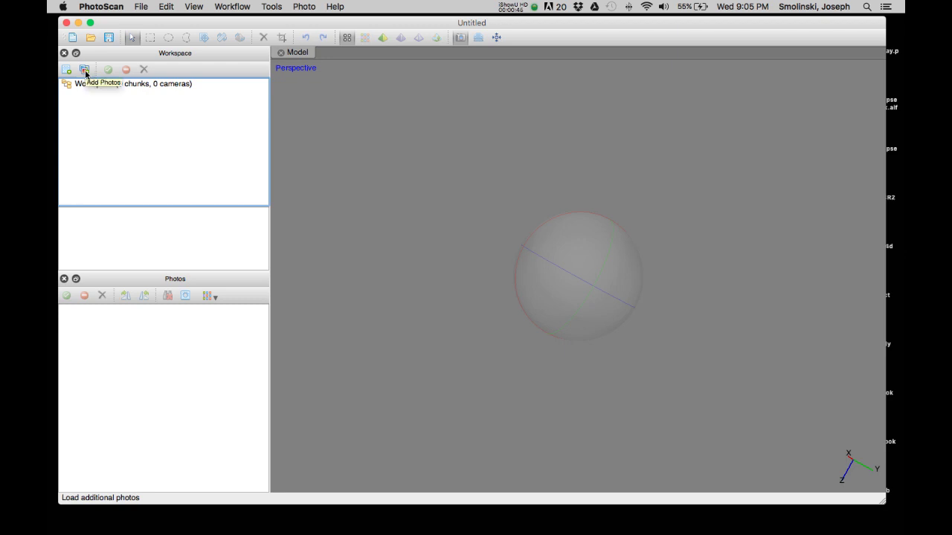
Step: Add all the IMG_45xx.jpg photos from the MetBust folder to the project
click(84, 70)
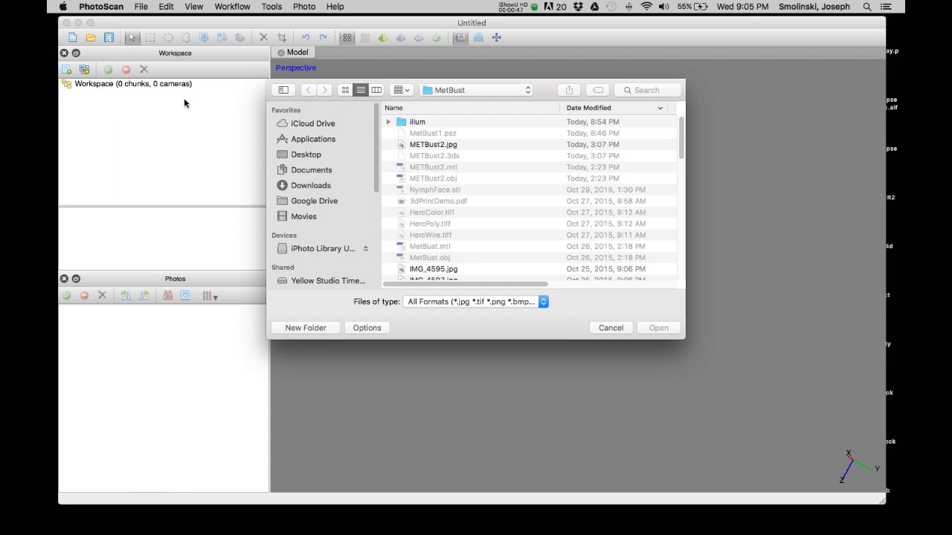
drag(679, 132, 675, 287)
click(448, 169)
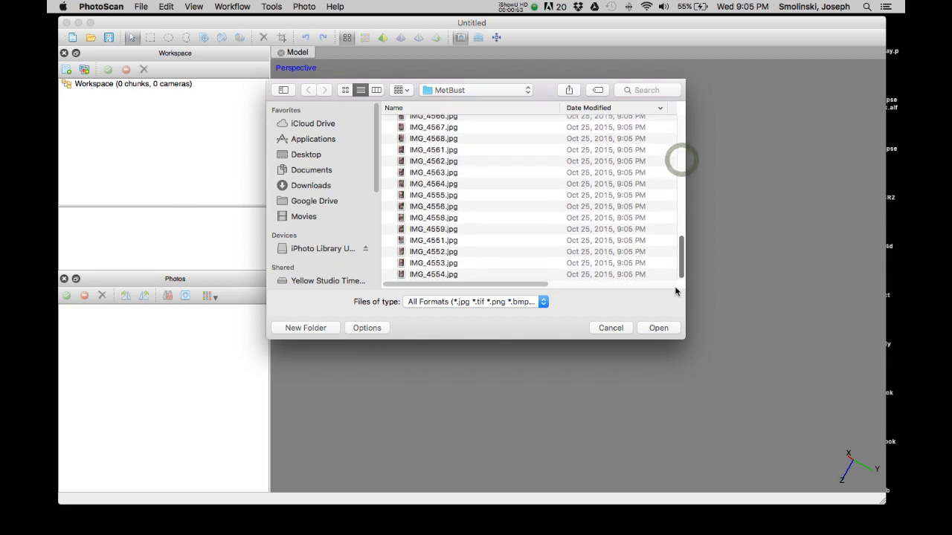
shift+click(456, 274)
click(658, 328)
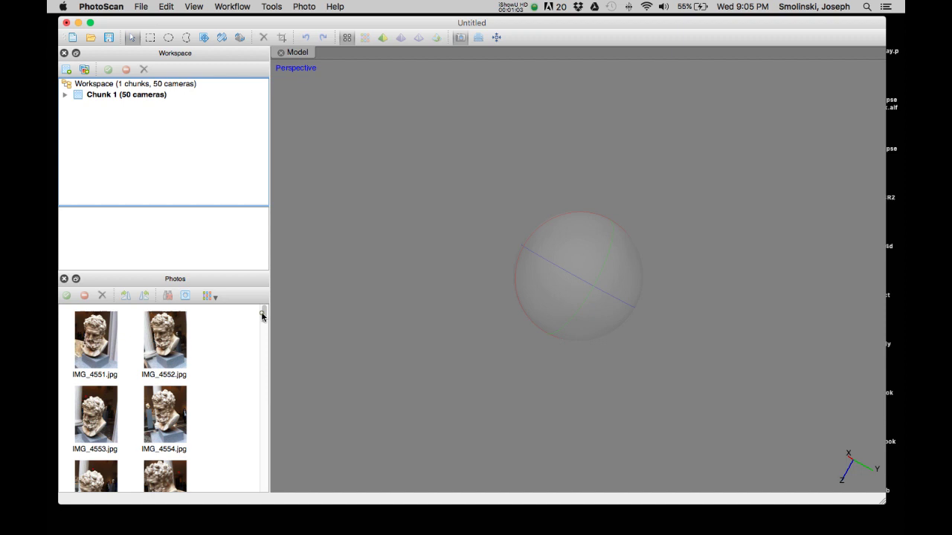
Step: Align the 50 photos with Medium accuracy and pair preselection Disabled
mouse_move(262, 316)
mouse_down()
mouse_move(251, 384)
mouse_move(252, 306)
mouse_up()
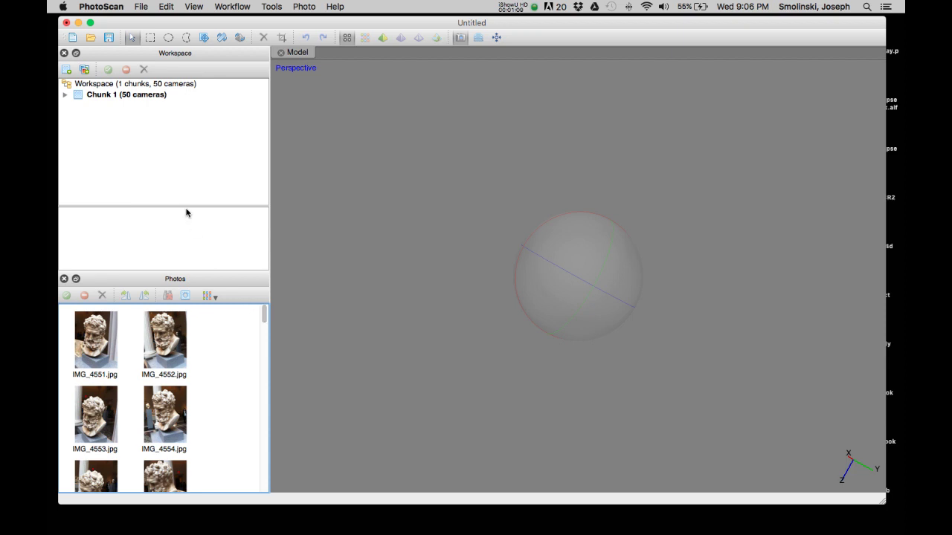
click(232, 8)
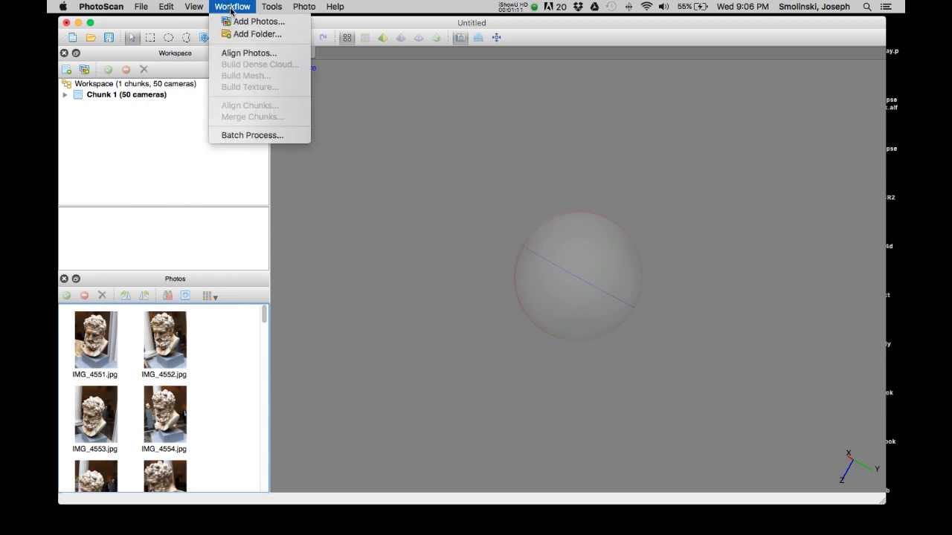
click(252, 53)
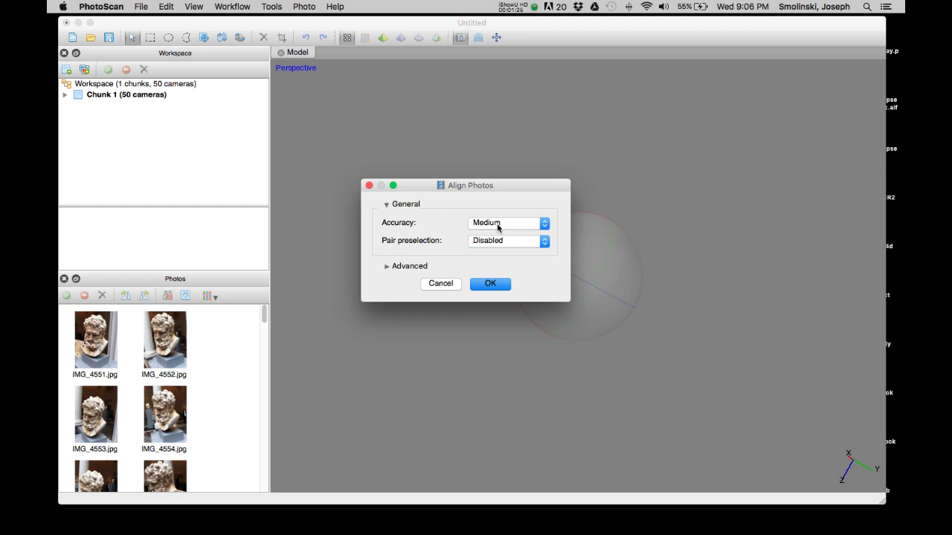
click(545, 229)
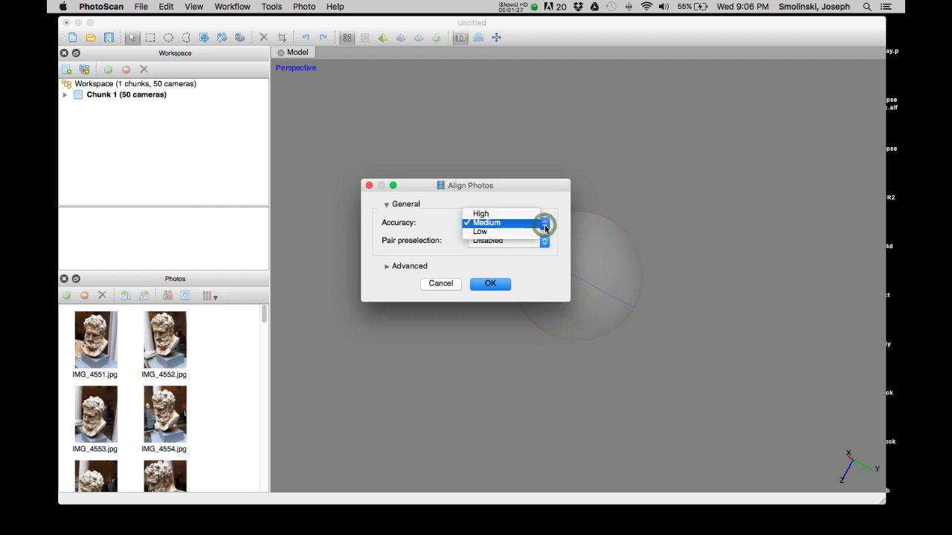
click(545, 228)
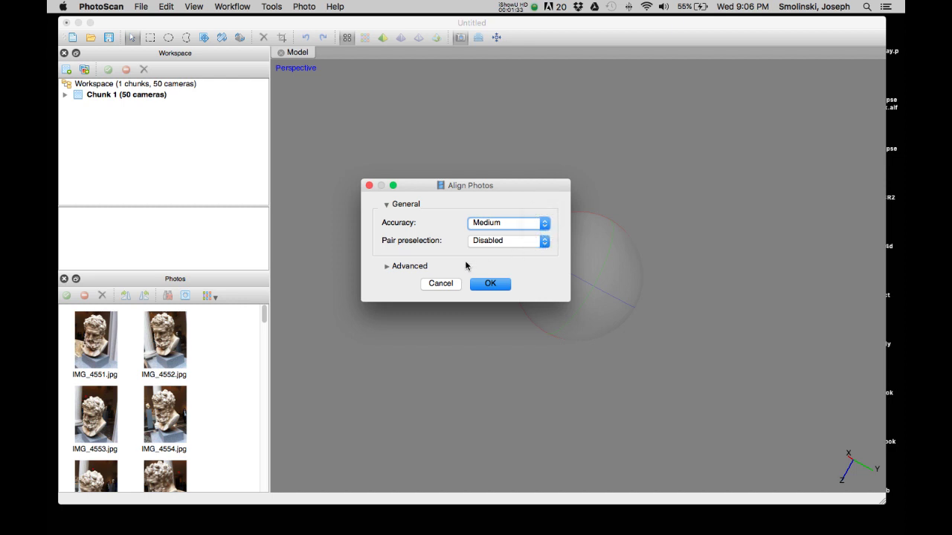
click(491, 285)
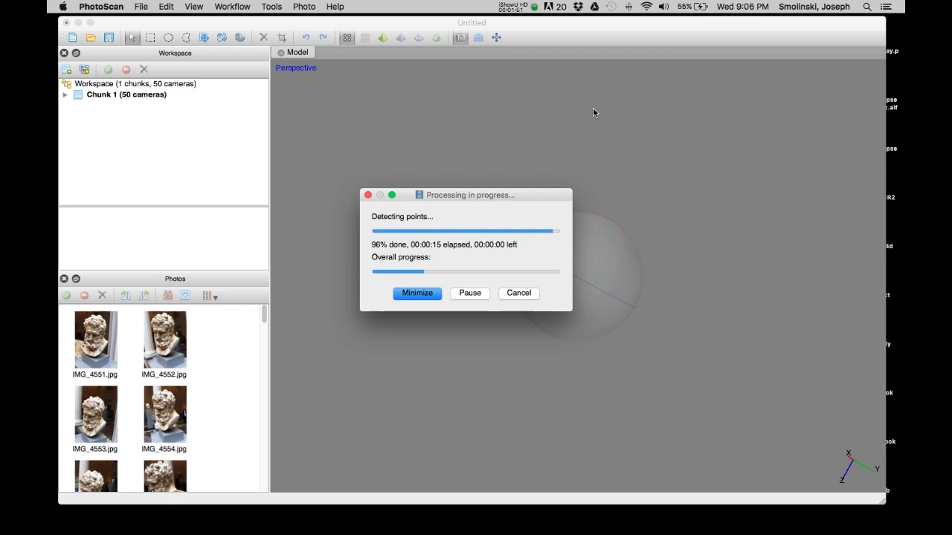
click(534, 9)
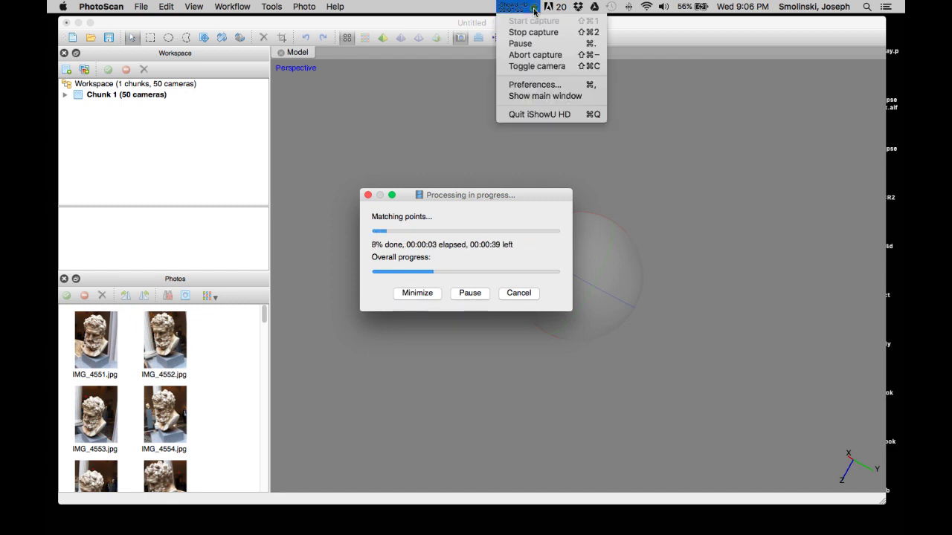
click(534, 42)
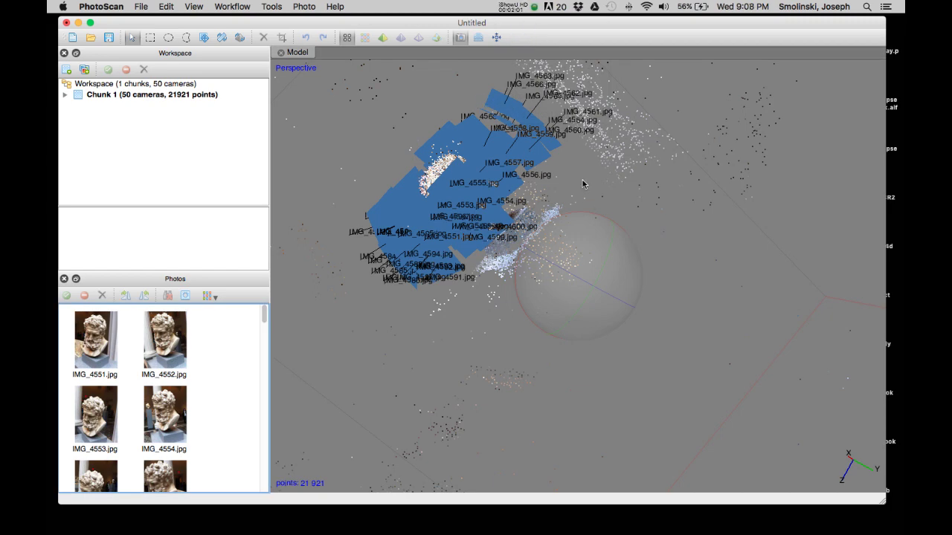
Step: Highlight the camera positions of photos such as IMG_4552, IMG_4553 and IMG_4554 in the model
drag(583, 183, 660, 189)
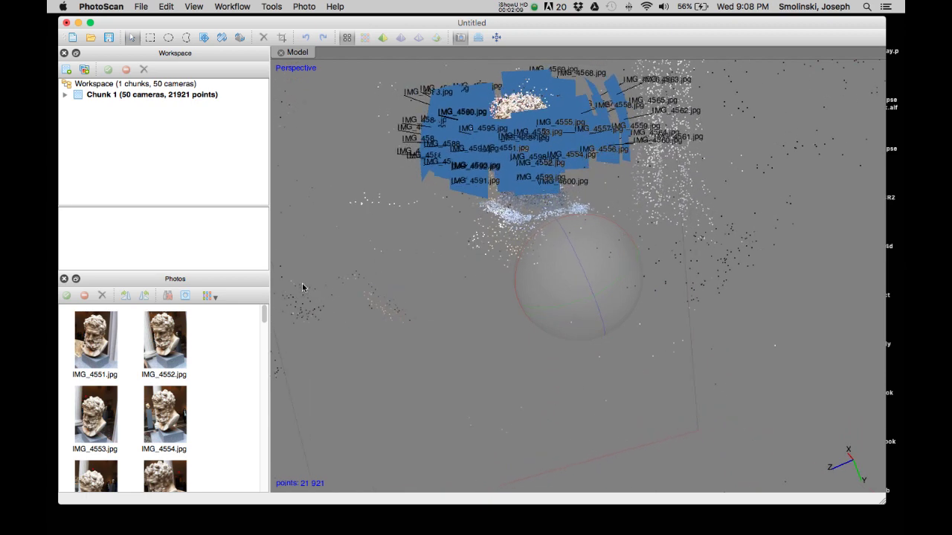
click(95, 355)
click(165, 347)
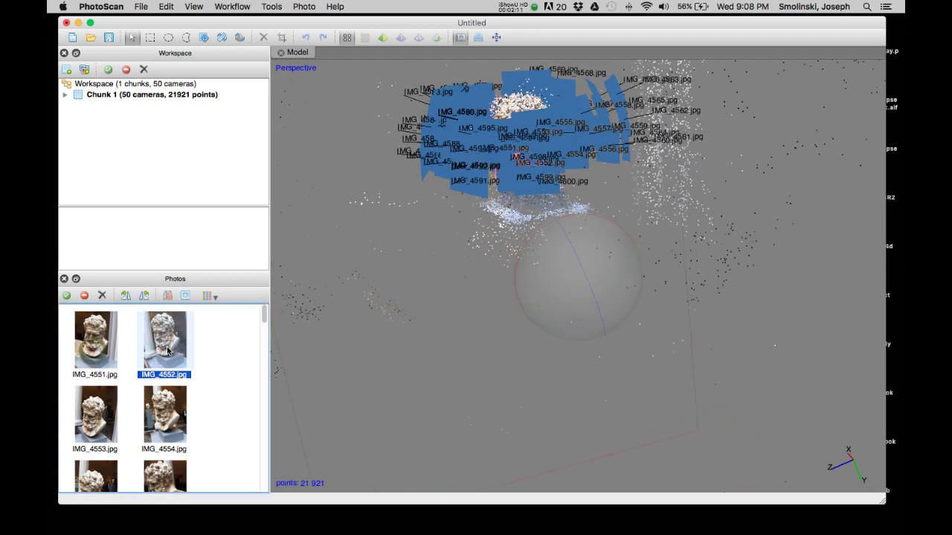
click(99, 419)
click(165, 415)
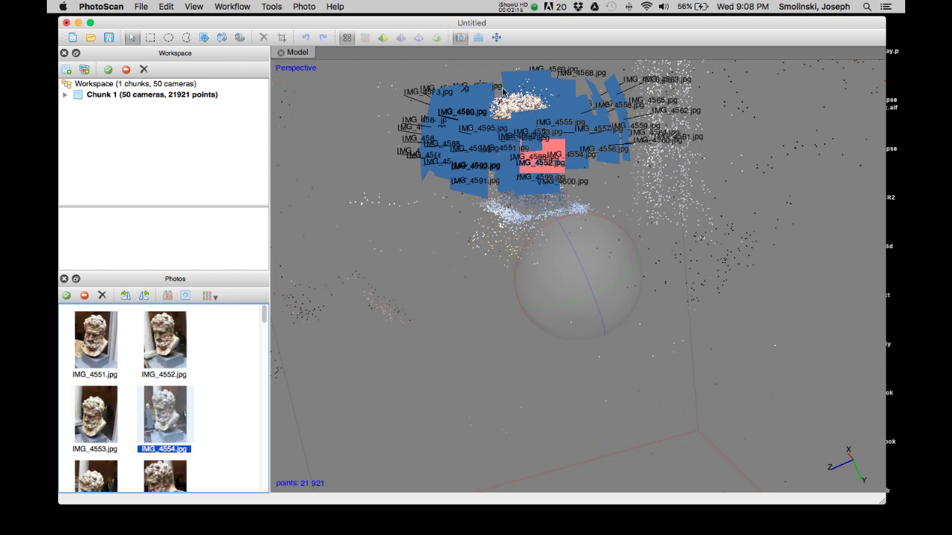
Step: Hide all camera positions and orbit to face the bust's front
click(461, 38)
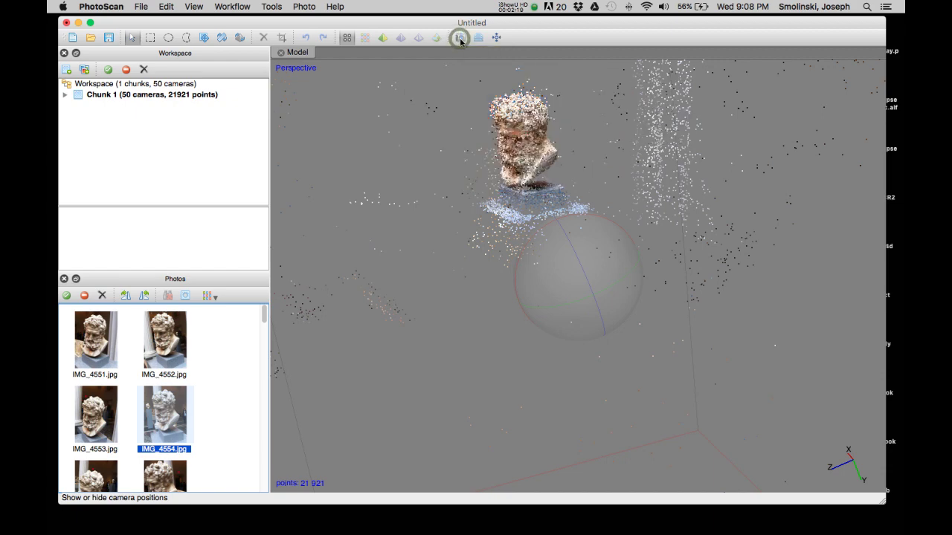
drag(466, 138, 482, 139)
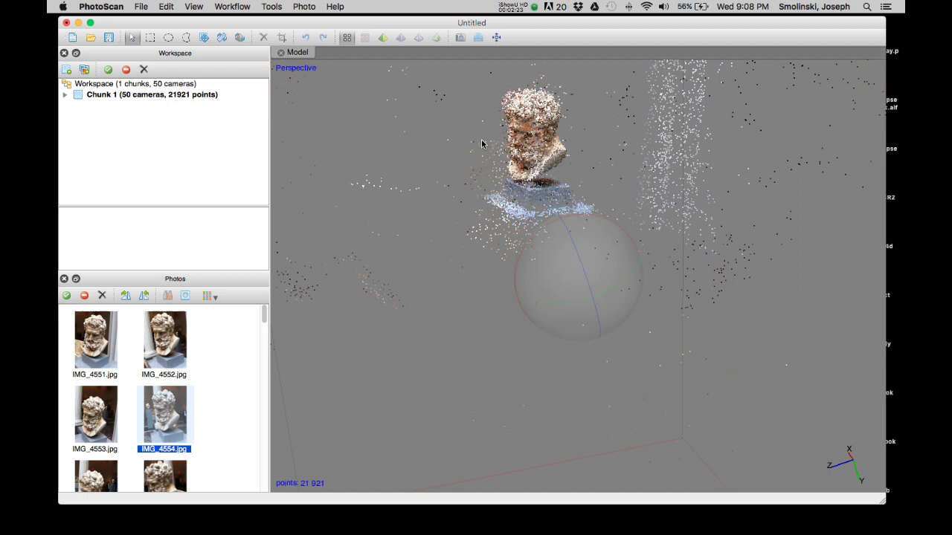
drag(467, 153, 547, 267)
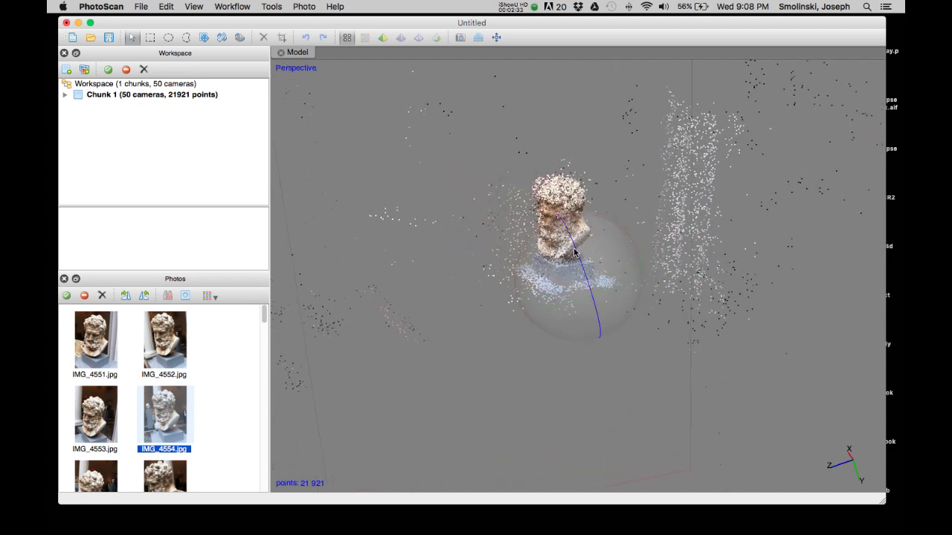
Step: Rotate the 21,921-point sparse cloud with the trackball to look straight down on the bust
mouse_move(577, 254)
mouse_down()
mouse_move(589, 309)
mouse_move(593, 249)
mouse_up()
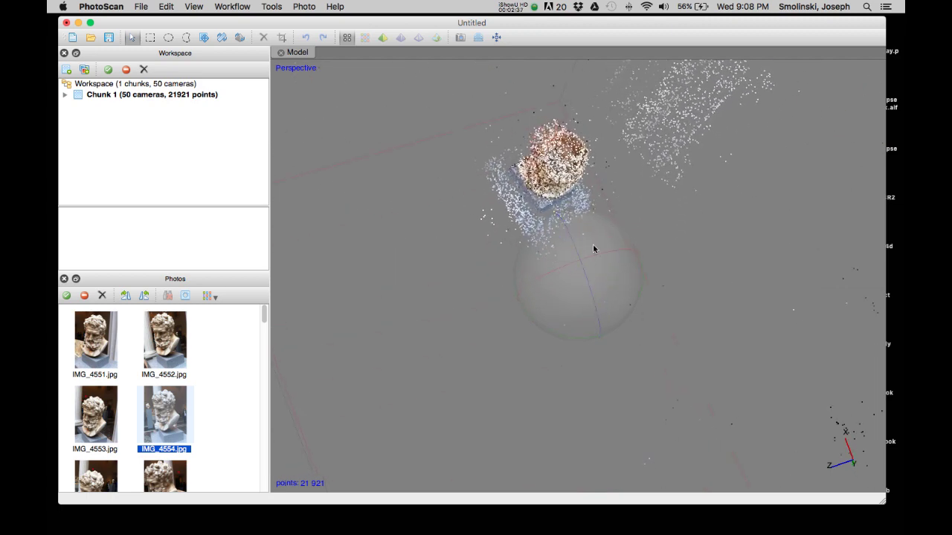
drag(593, 215, 591, 276)
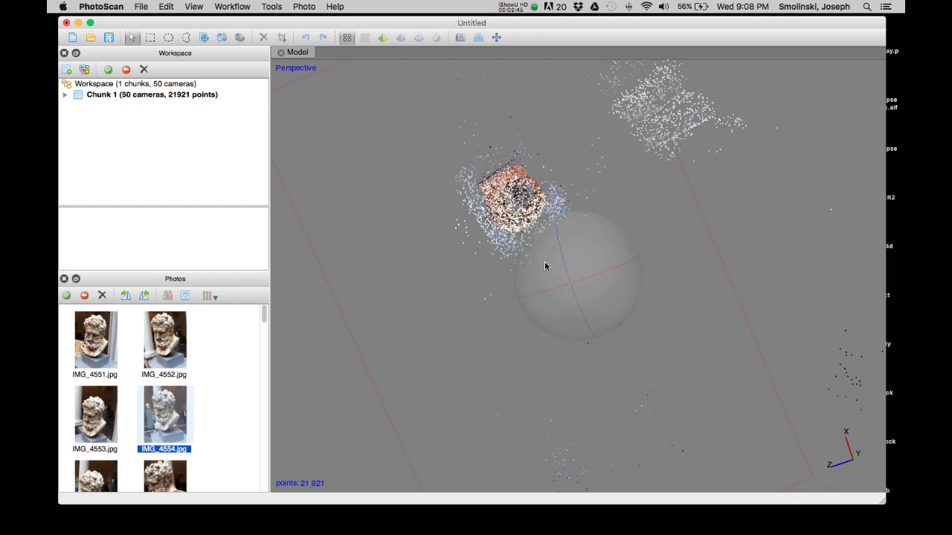
drag(531, 259, 575, 303)
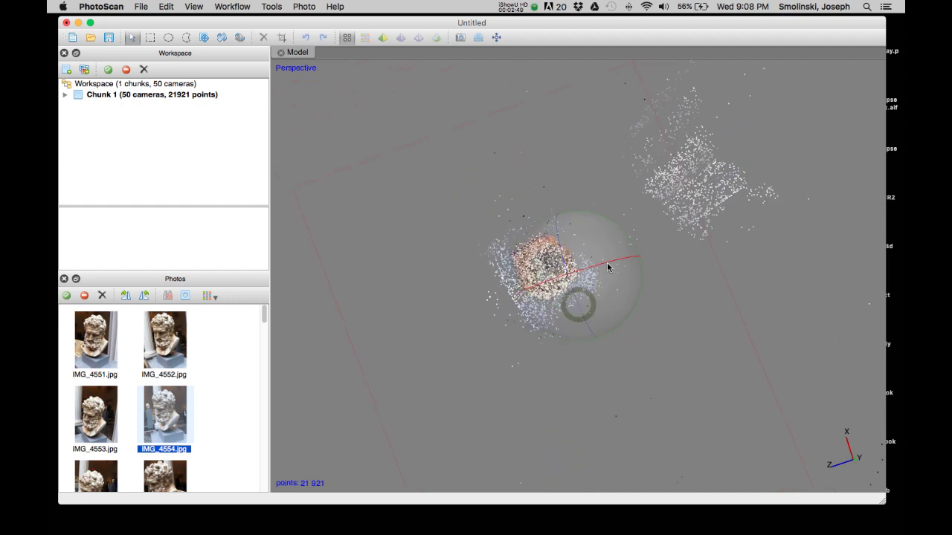
drag(608, 265, 605, 264)
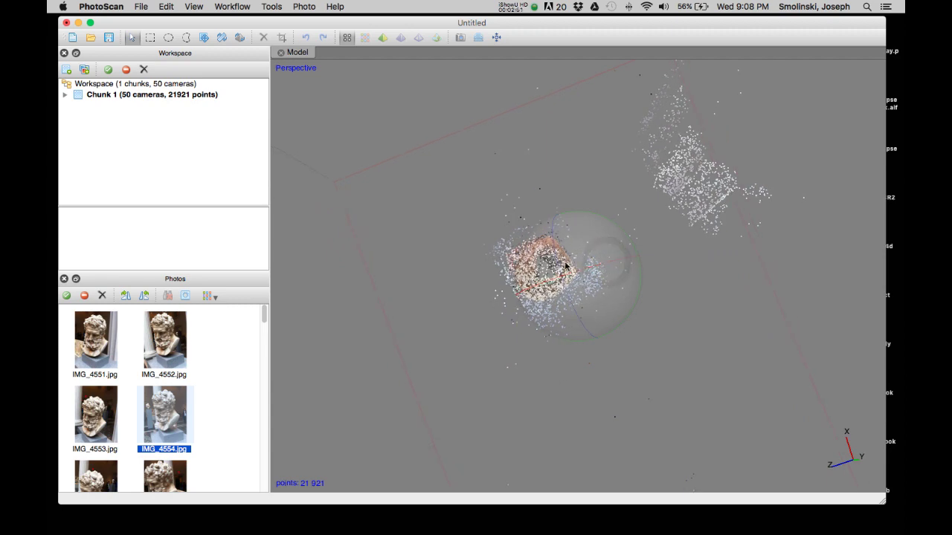
drag(516, 274, 578, 274)
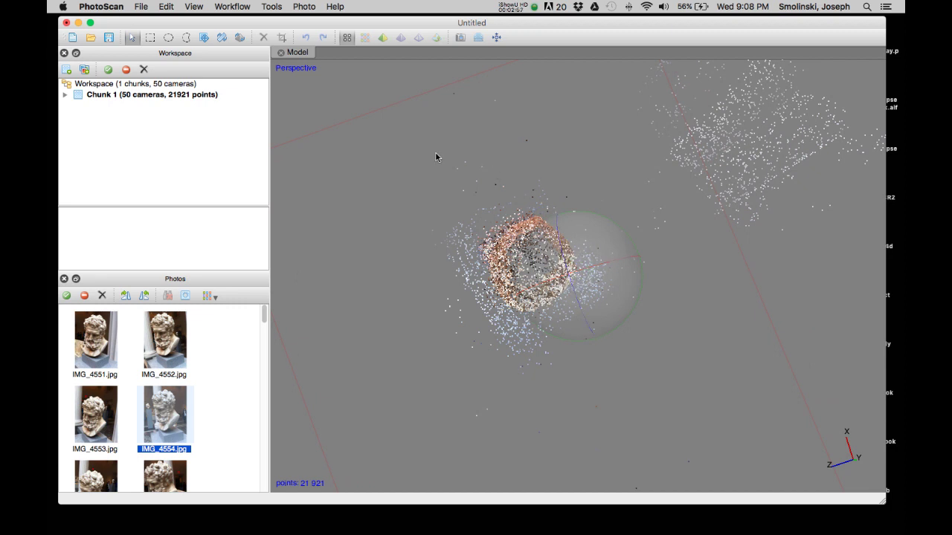
Step: Box-select the bust, invert the selection and delete the stray points, leaving 15,707
click(150, 39)
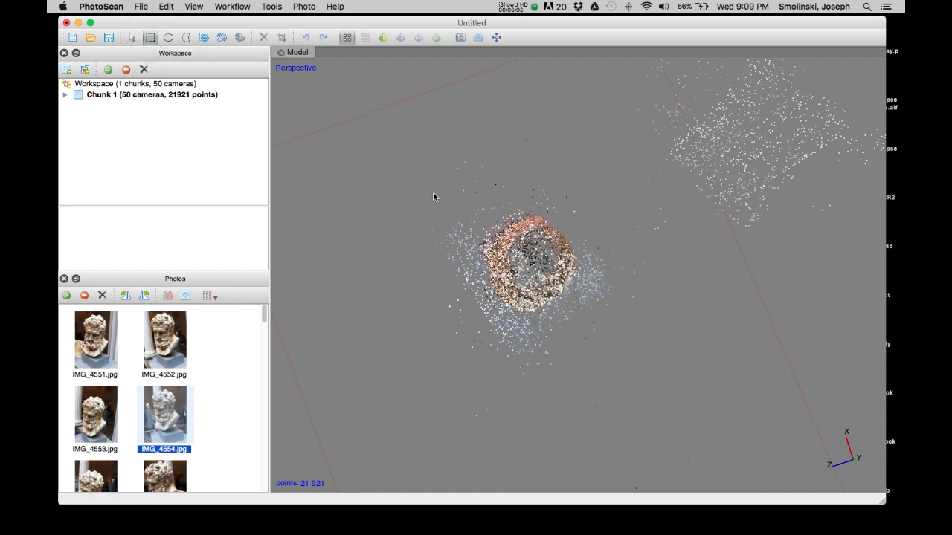
drag(430, 189, 620, 344)
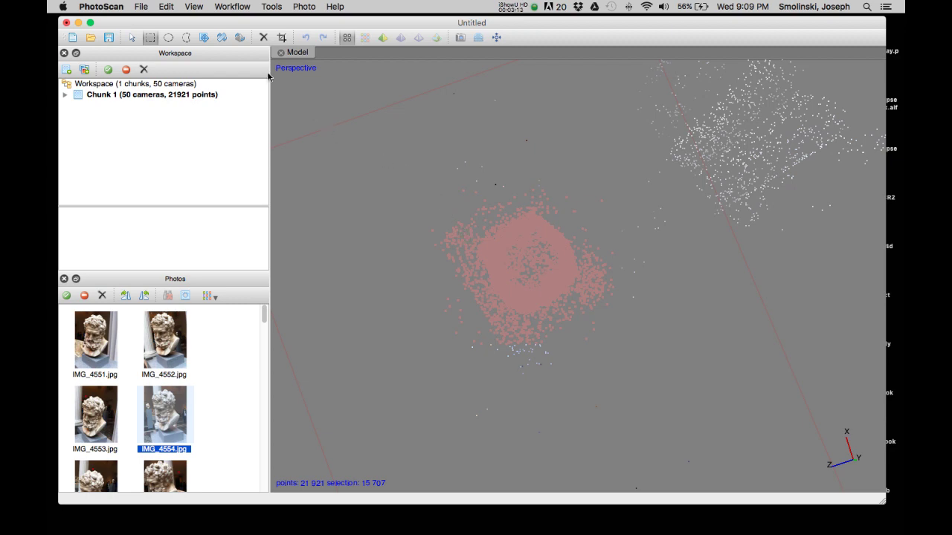
click(166, 6)
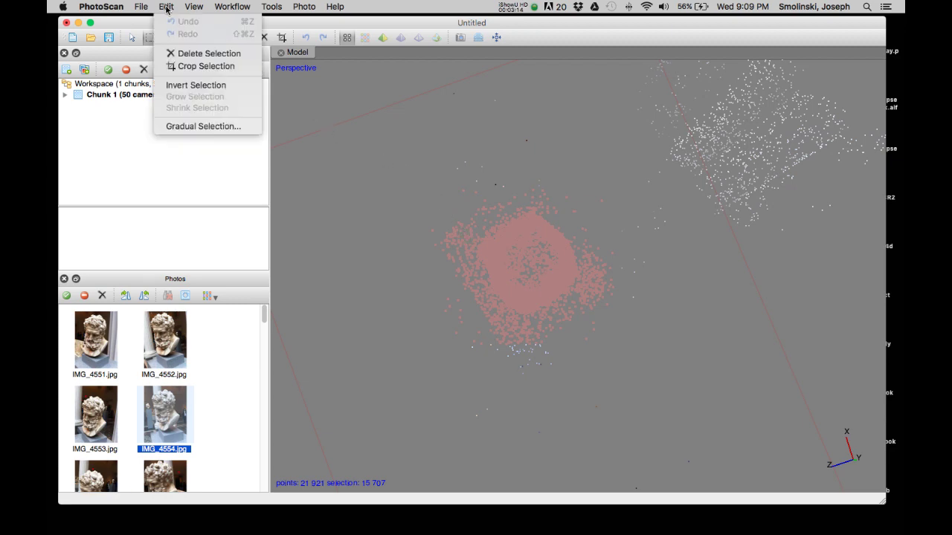
click(201, 87)
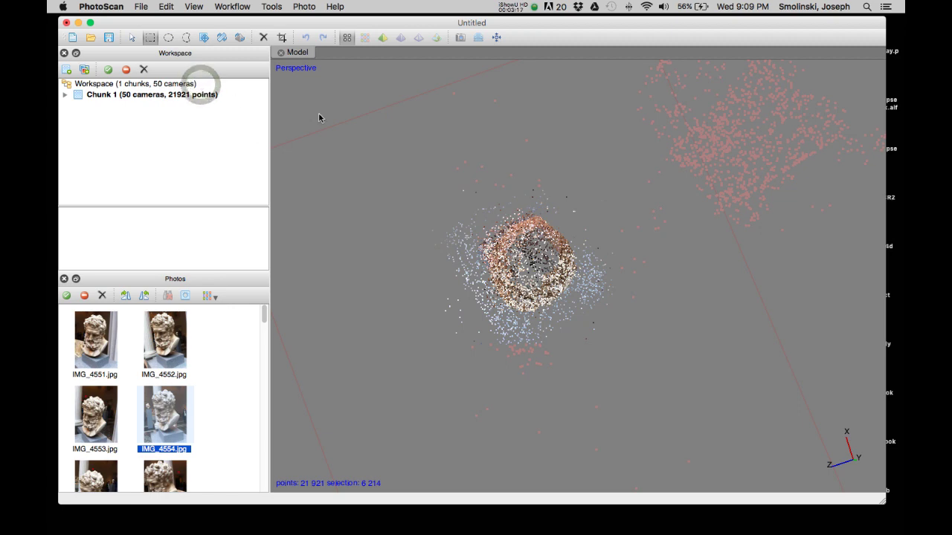
click(264, 39)
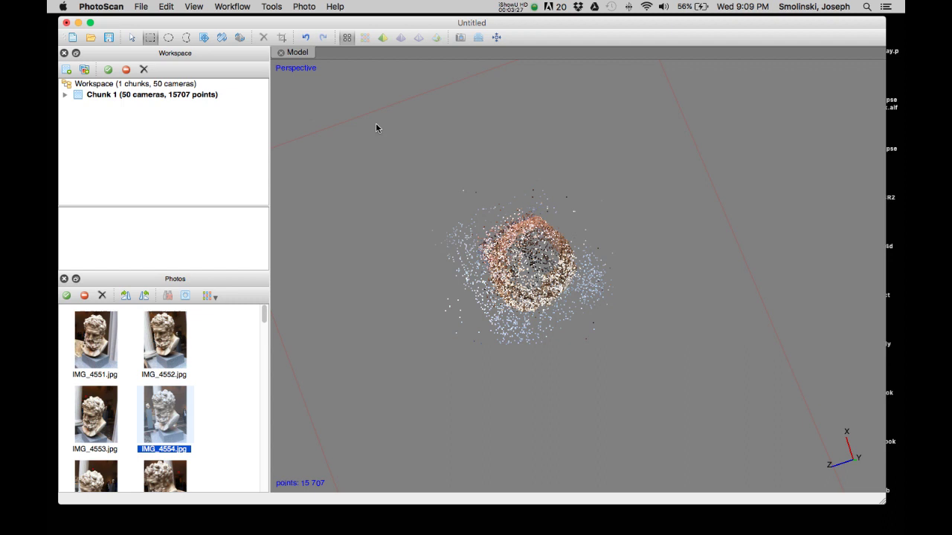
Step: Lasso and delete the 15 stray points above the bust's head
click(132, 37)
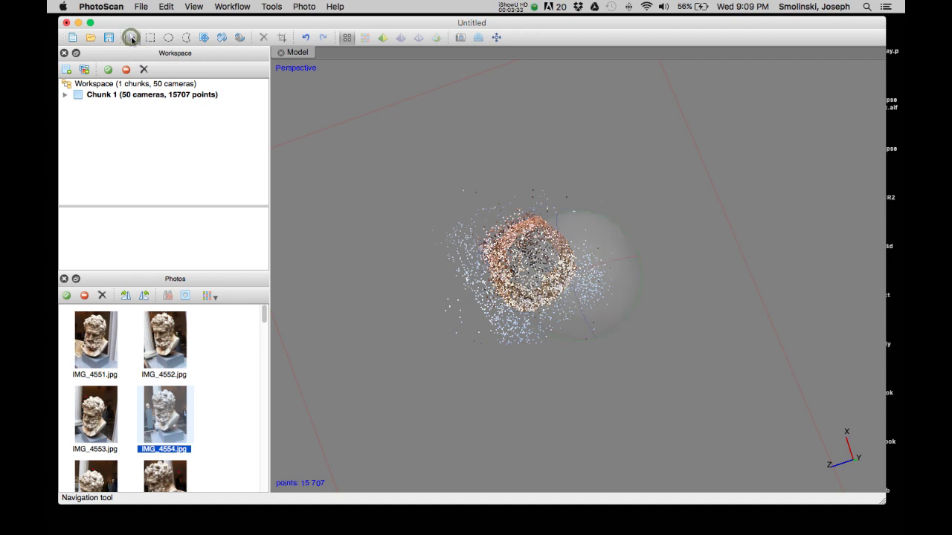
drag(565, 260, 567, 156)
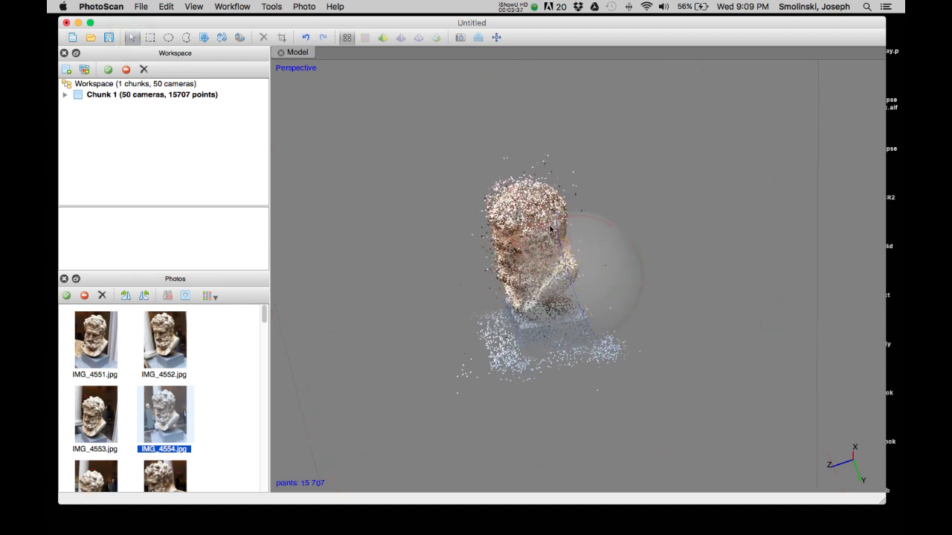
drag(548, 228, 592, 214)
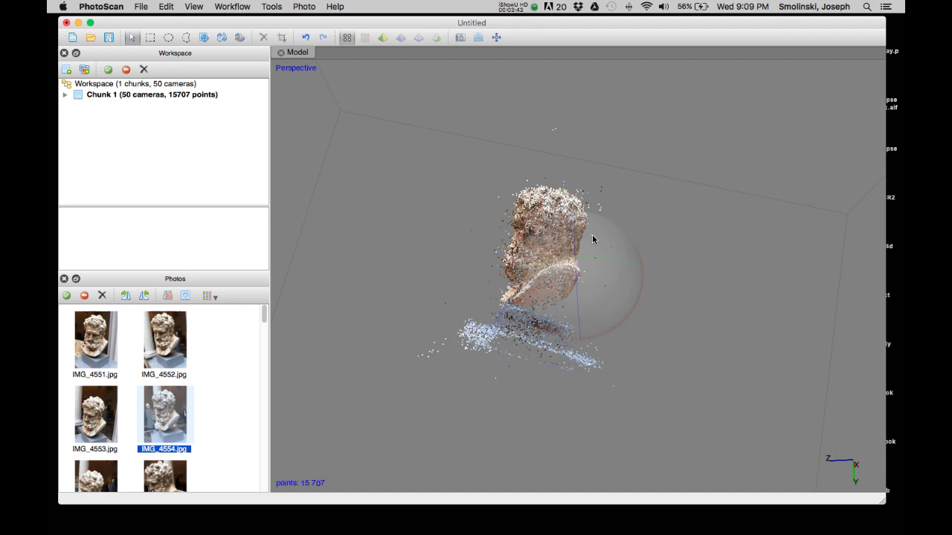
scroll(595, 223, up, 5)
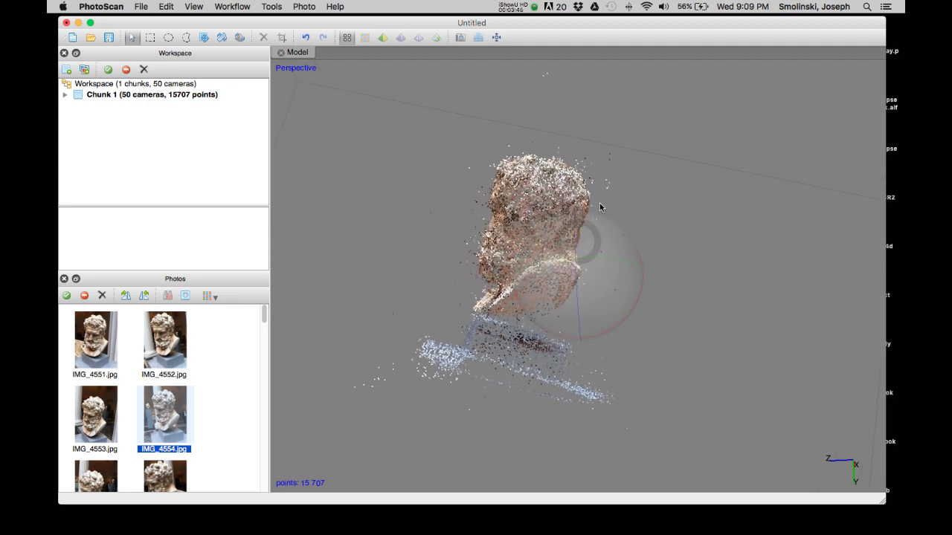
click(186, 39)
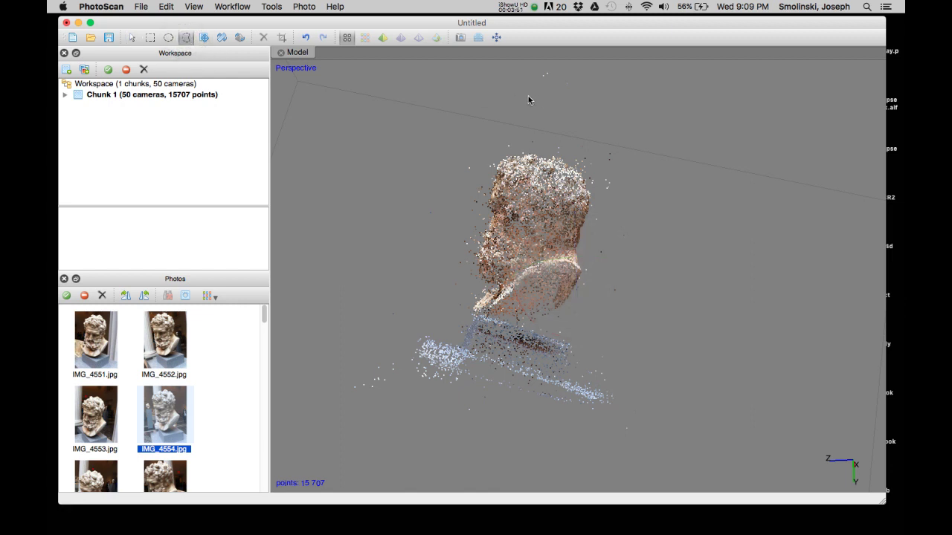
mouse_move(545, 65)
mouse_down()
mouse_move(524, 101)
mouse_move(577, 141)
mouse_move(608, 195)
mouse_up()
drag(641, 164, 642, 164)
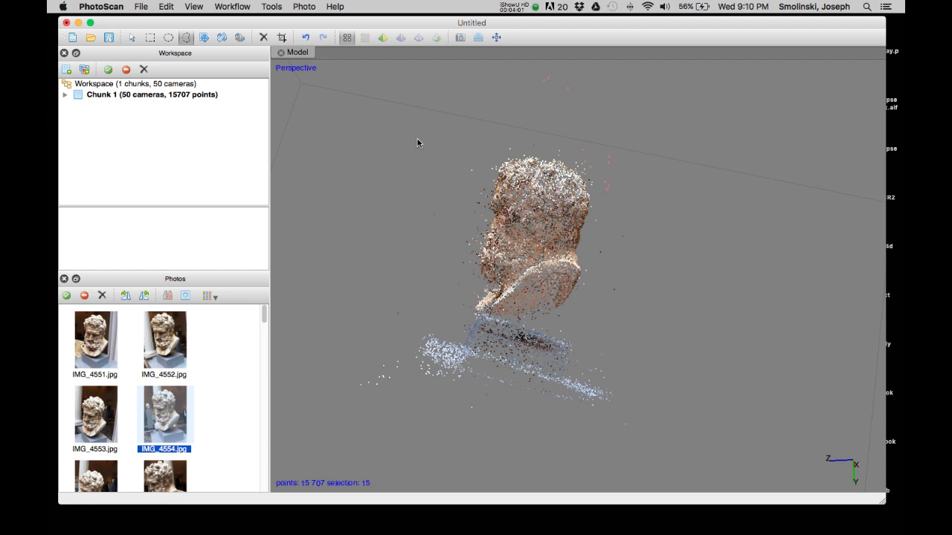
click(262, 37)
Step: Check the cloud for further strays and save the project as MetBust1.psz
click(133, 37)
drag(567, 259, 614, 283)
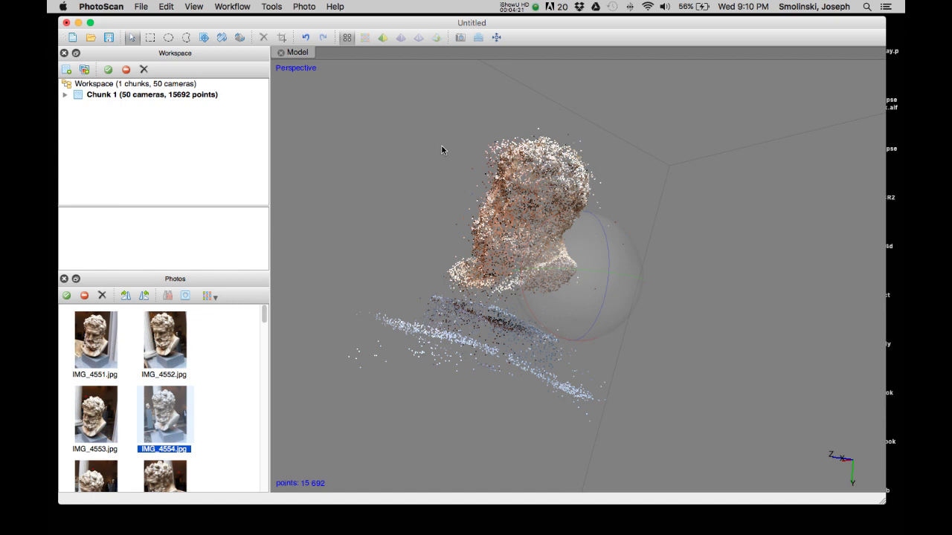
click(536, 9)
click(538, 42)
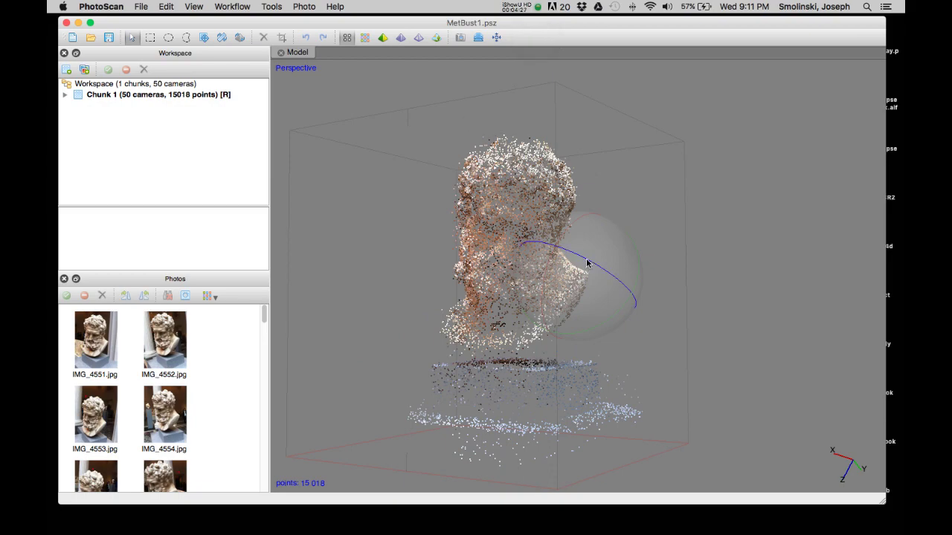
Step: Lasso and delete the single stray point left of the bust, leaving 15,017 points
drag(587, 262, 577, 303)
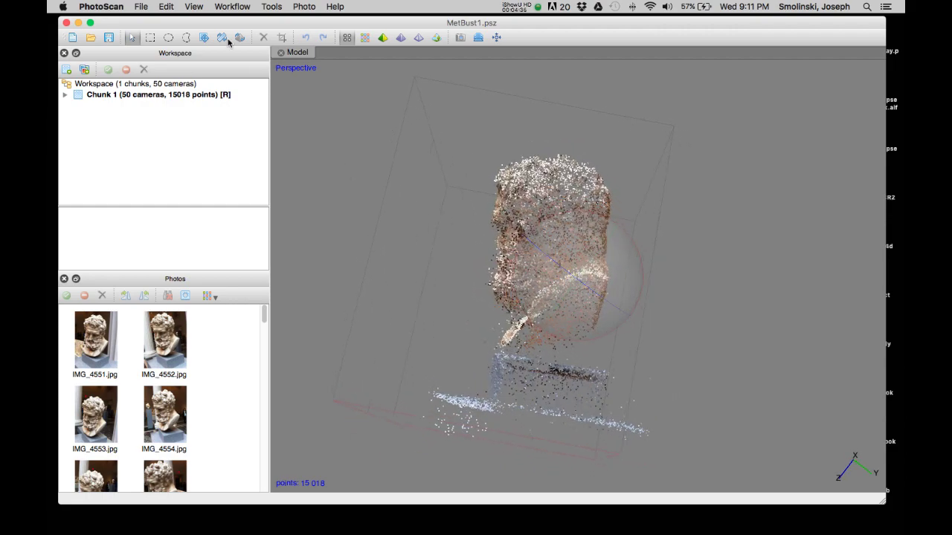
click(186, 37)
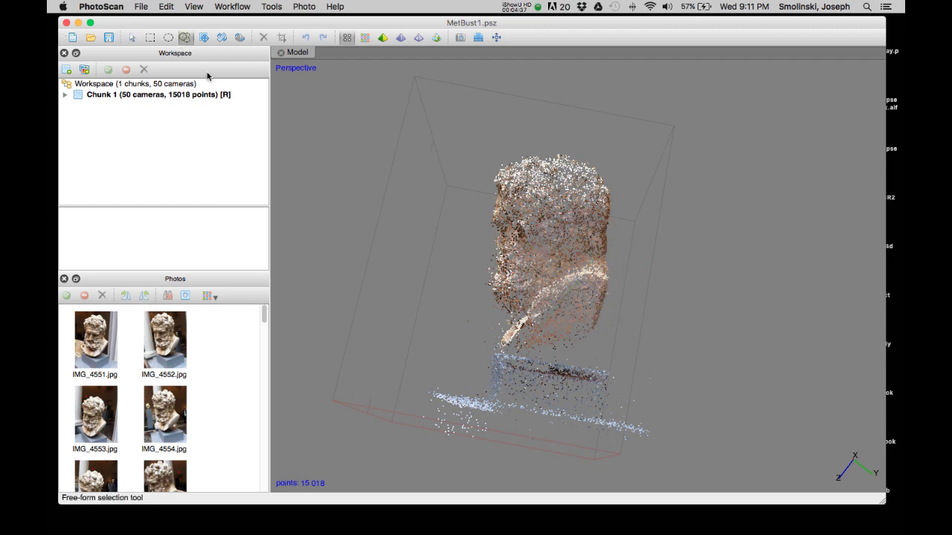
click(463, 284)
click(471, 362)
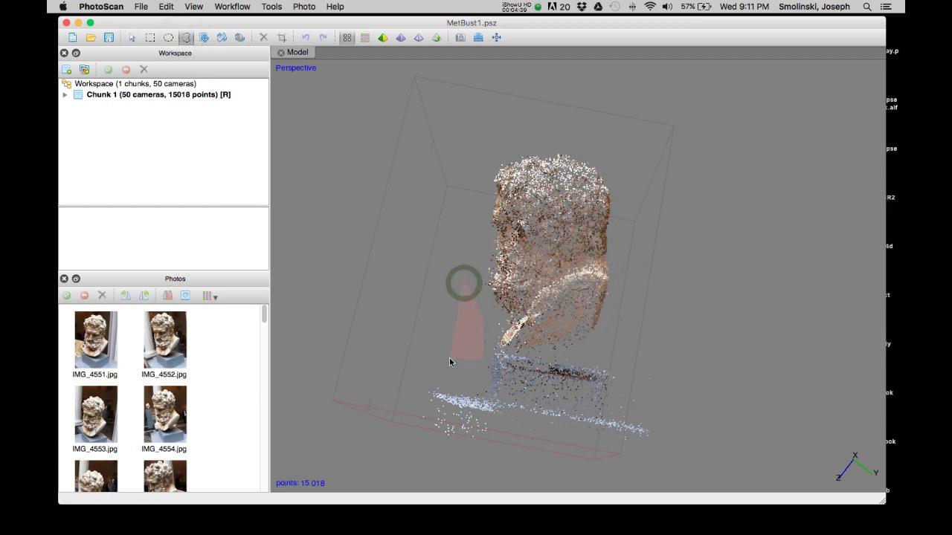
double_click(450, 361)
click(264, 38)
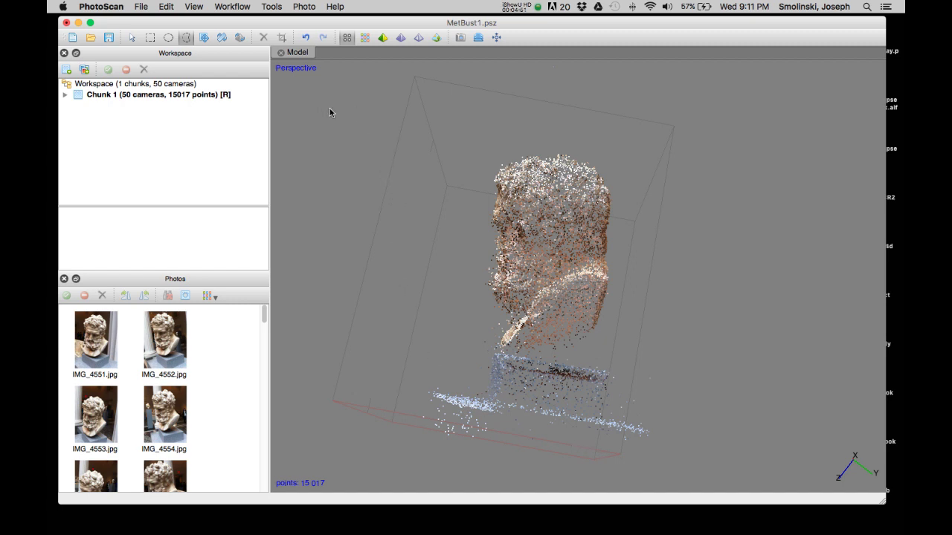
click(132, 37)
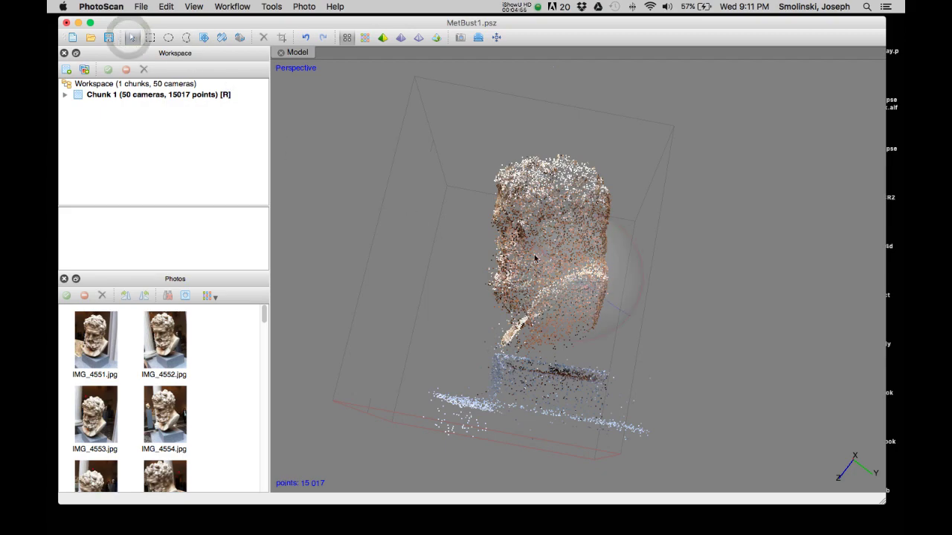
drag(537, 257, 593, 293)
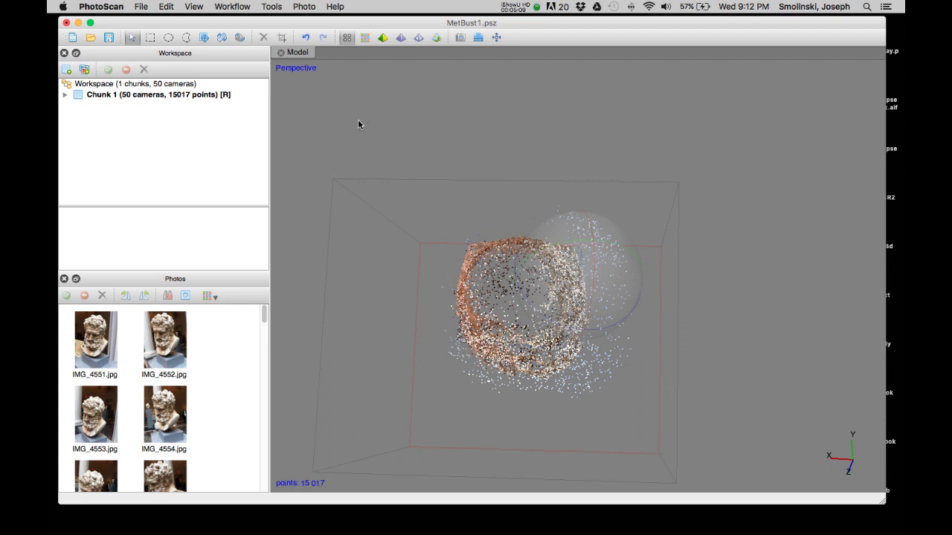
Step: Shrink the reconstruction region box from its lower-left and lower-right corners
click(204, 41)
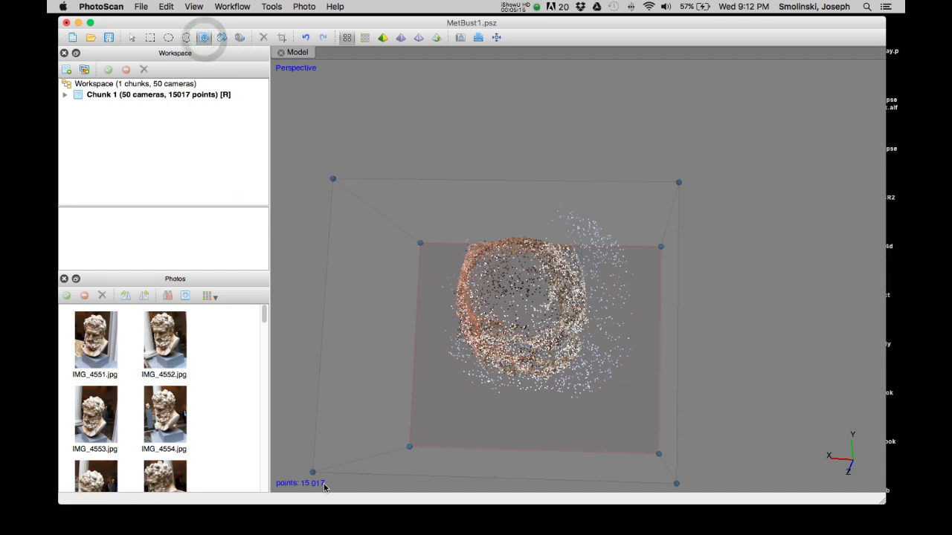
drag(312, 473, 381, 422)
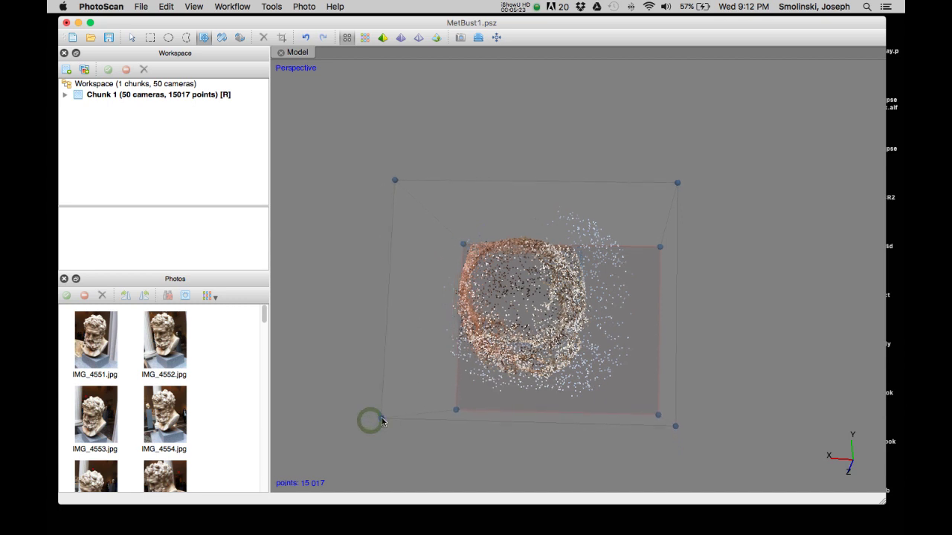
drag(678, 429, 669, 424)
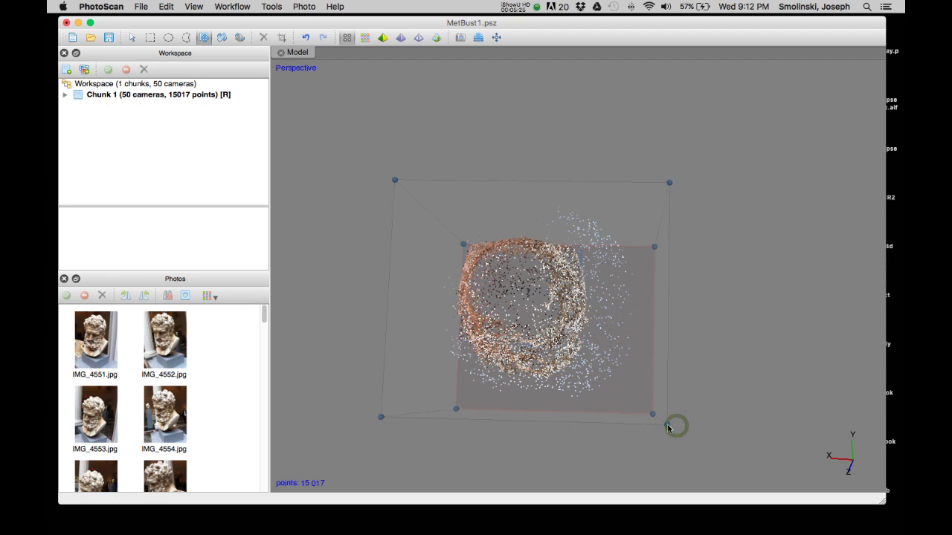
click(132, 37)
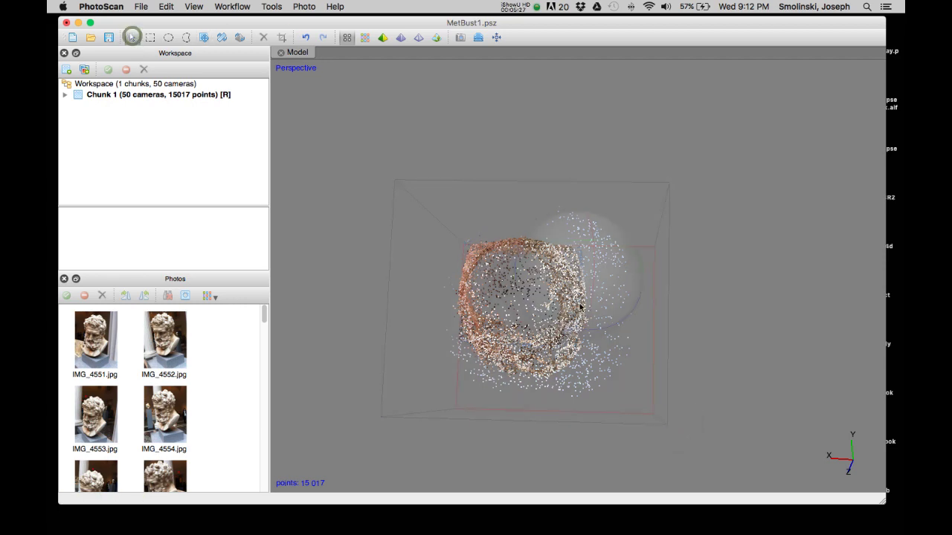
drag(595, 301, 527, 294)
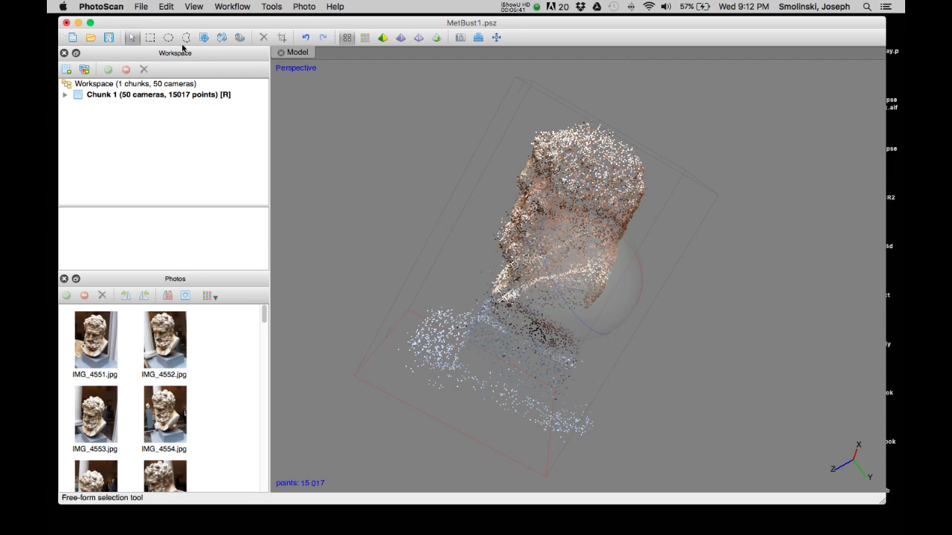
Step: Fine-tune another region box corner and rotate the bust upright to check the fit
click(203, 37)
drag(718, 197, 719, 190)
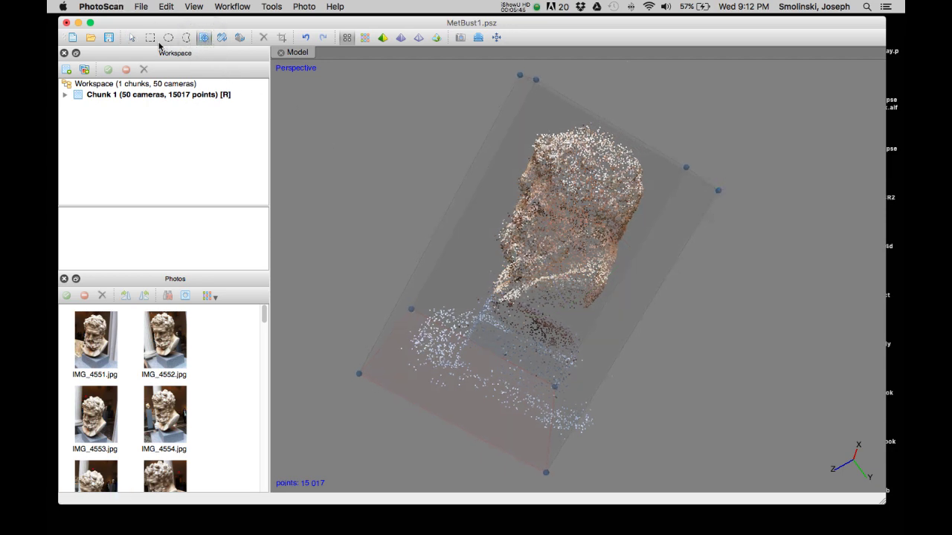
click(132, 37)
drag(569, 313, 620, 260)
drag(602, 315, 601, 323)
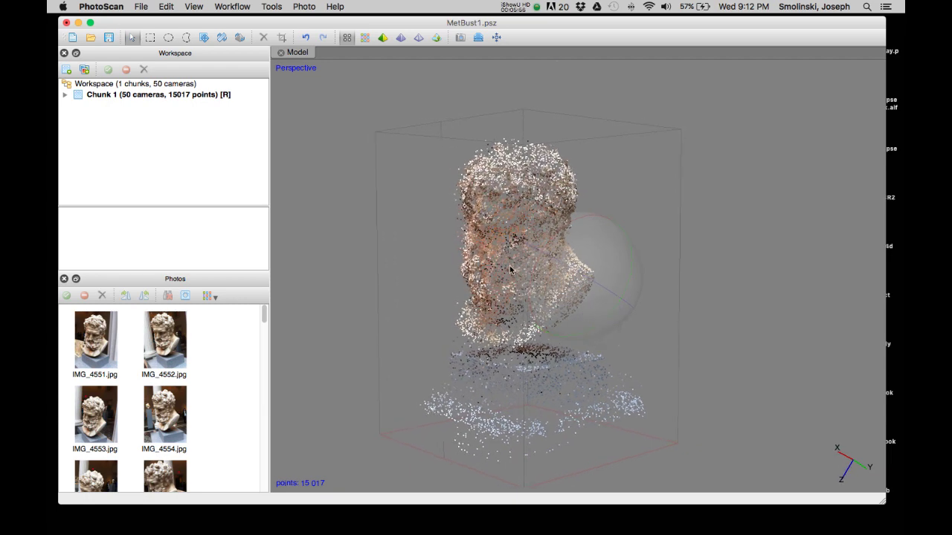
click(231, 7)
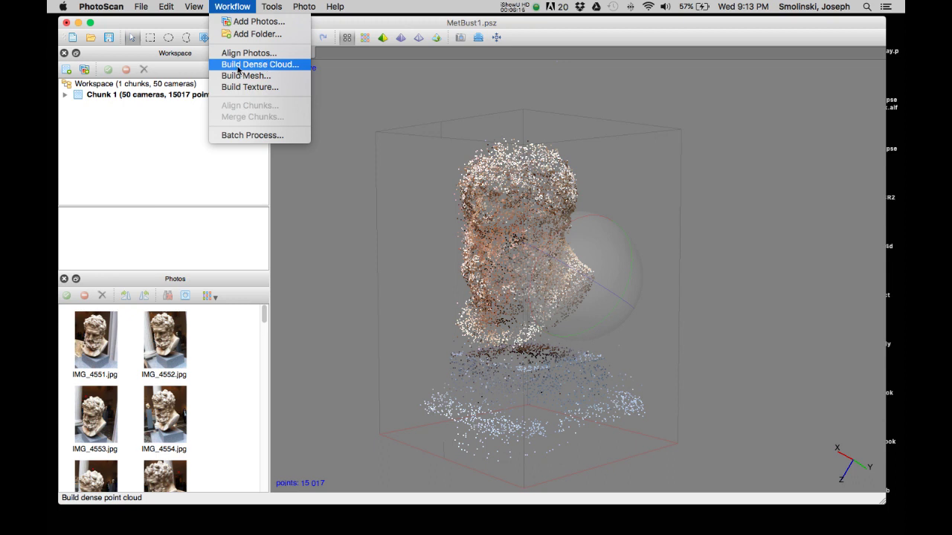
Step: Build a Medium-quality dense cloud, yielding 847,553 points of the bust and plinth
click(238, 64)
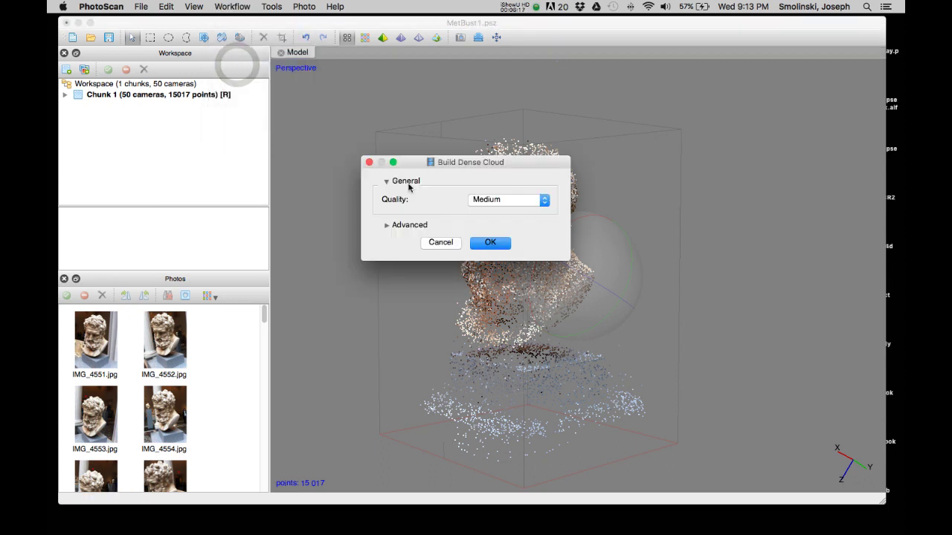
click(515, 202)
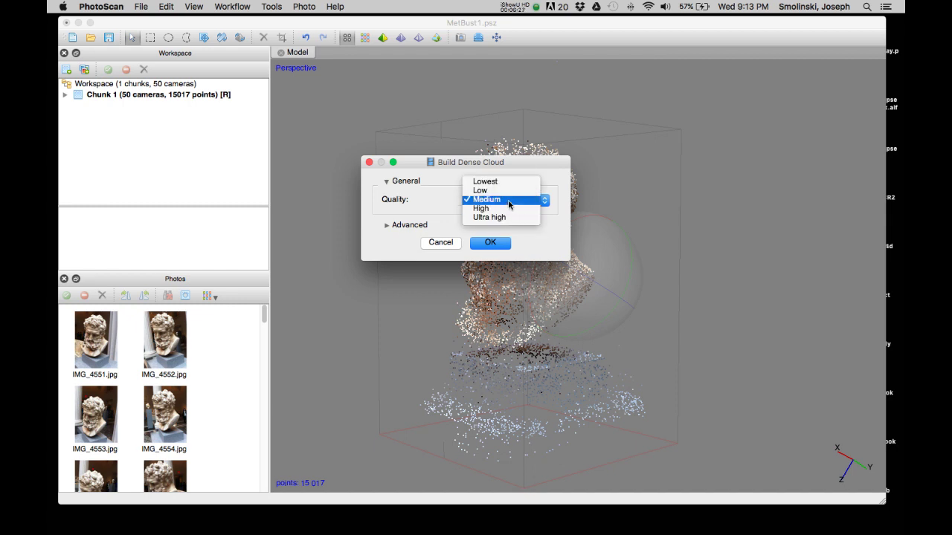
click(510, 201)
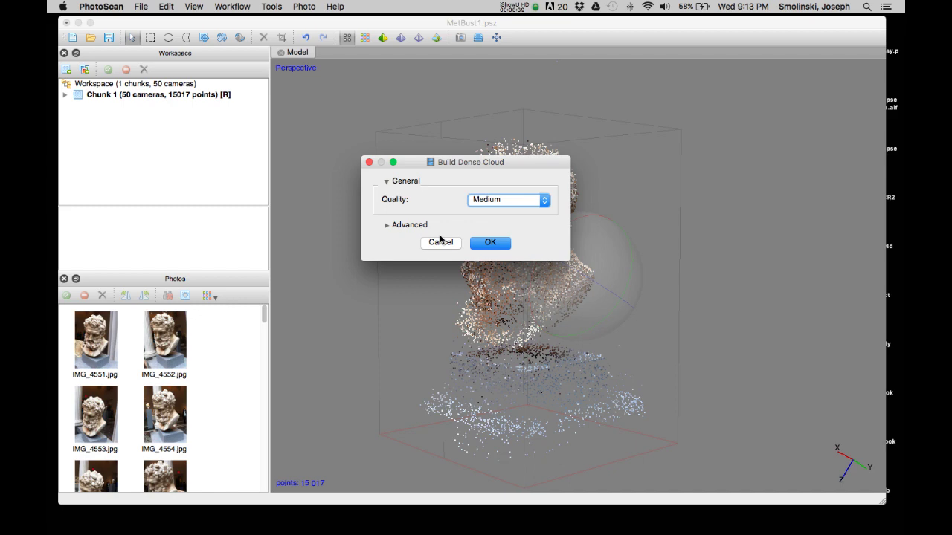
click(491, 244)
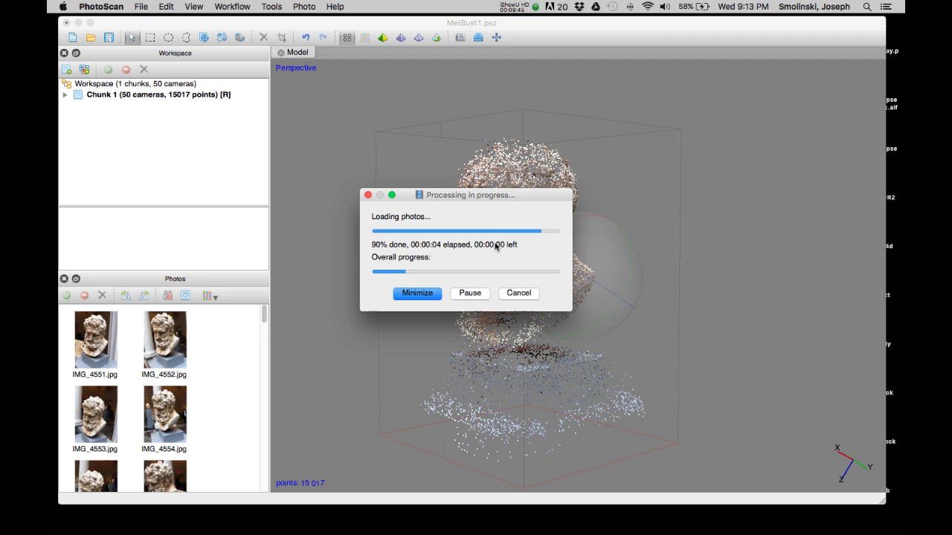
click(536, 9)
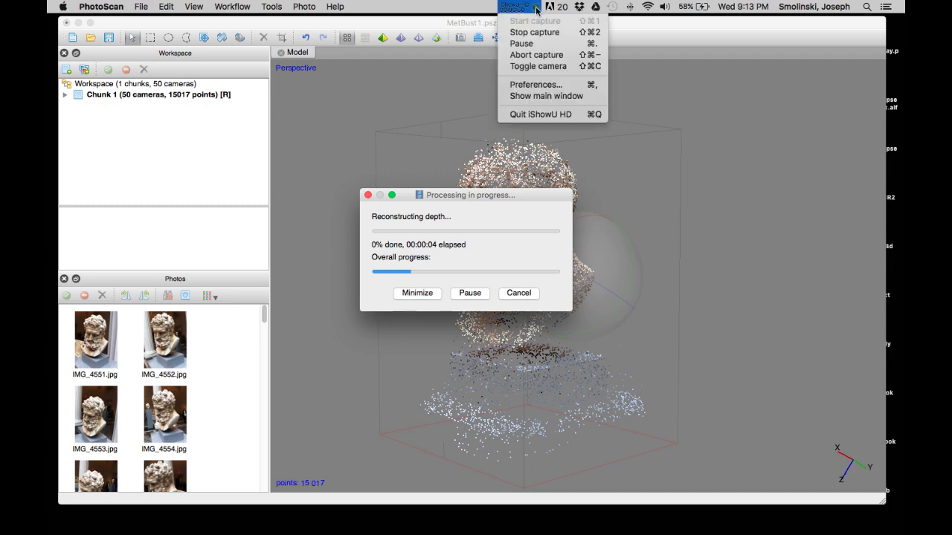
click(533, 44)
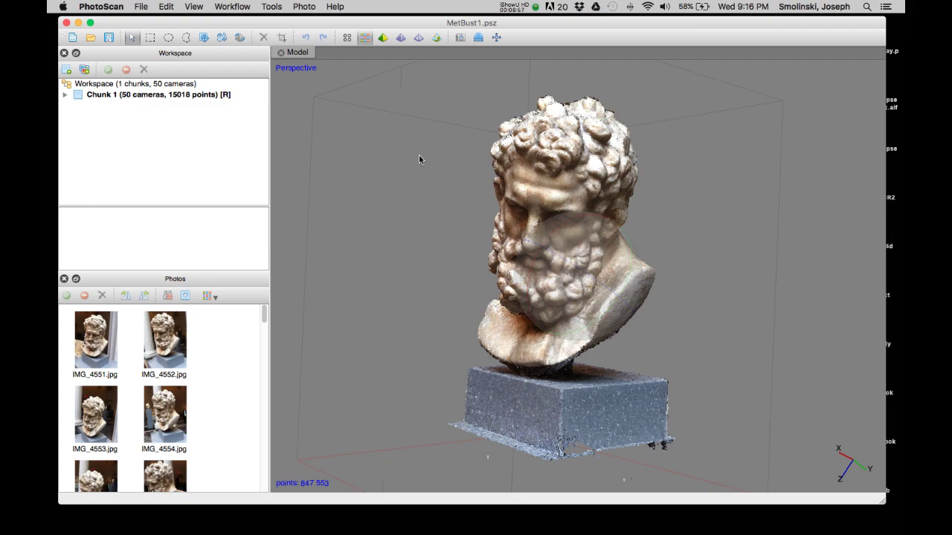
scroll(459, 217, up, 10)
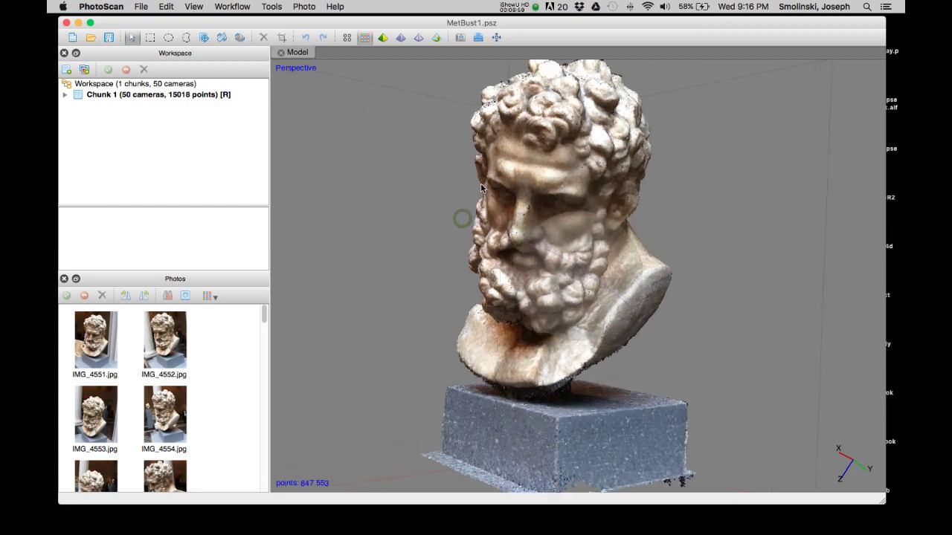
scroll(526, 121, up, 10)
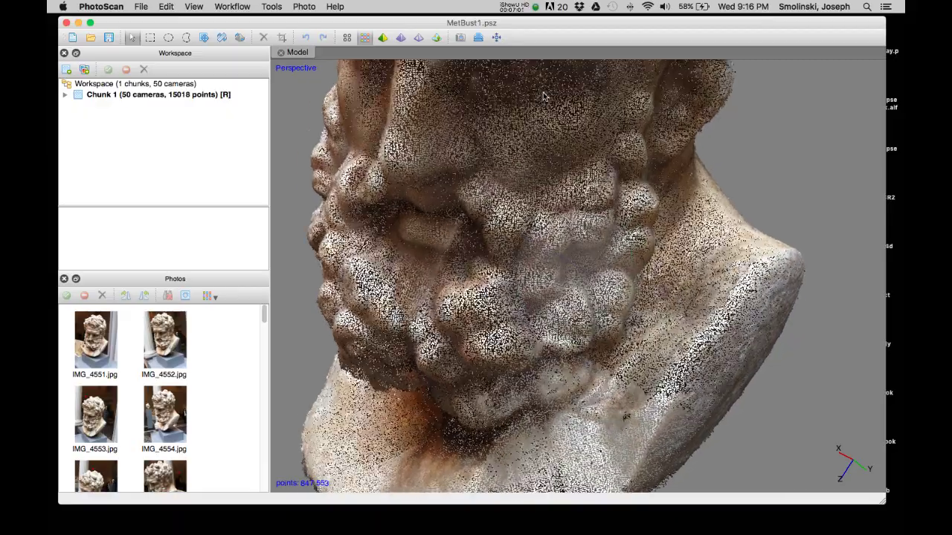
scroll(544, 97, down, 10)
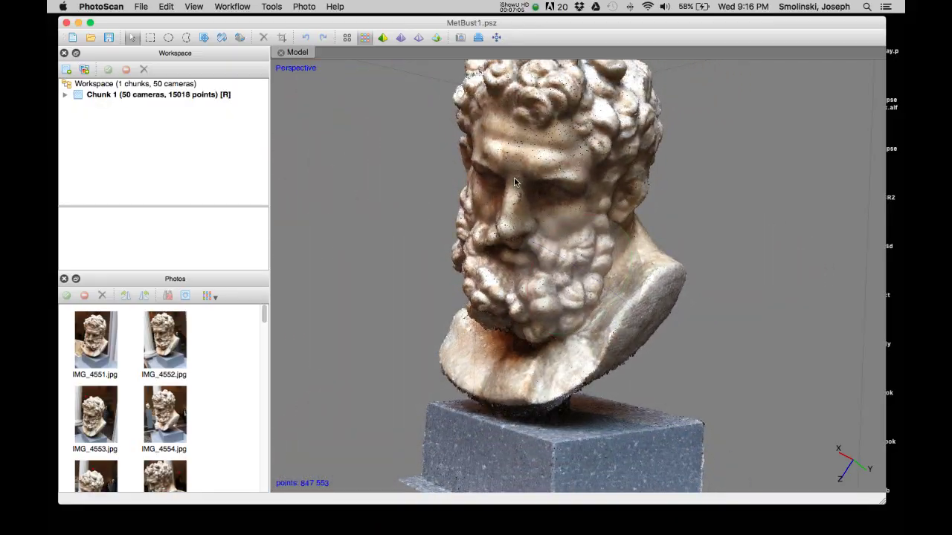
drag(521, 183, 586, 296)
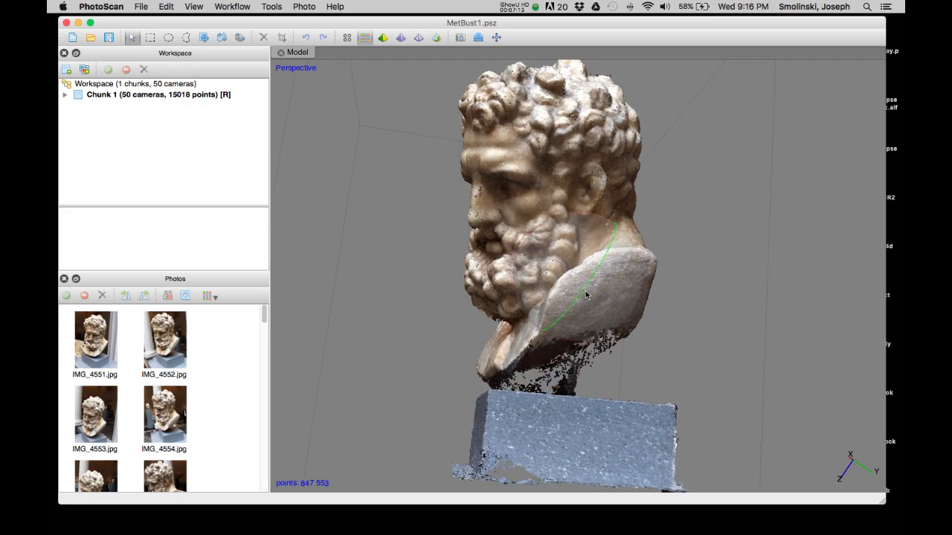
scroll(643, 351, up, 6)
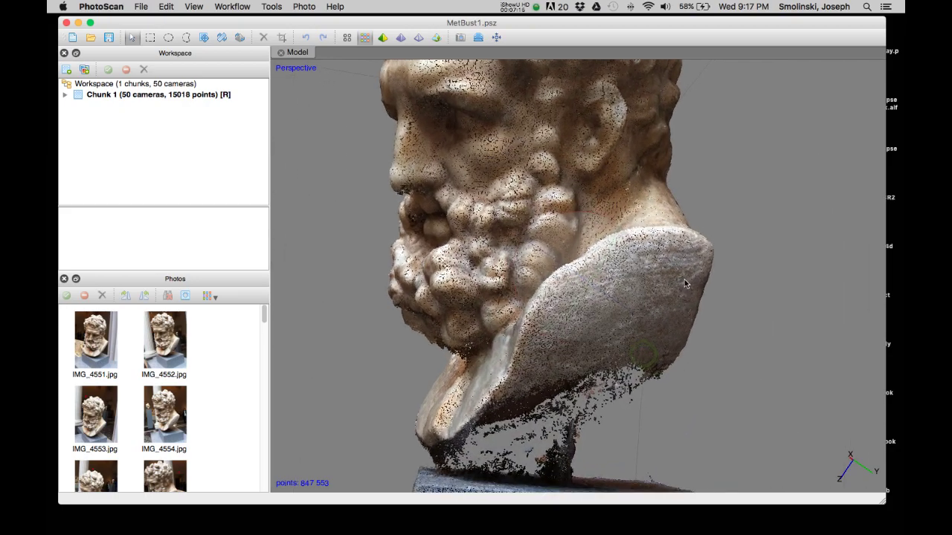
drag(637, 350, 565, 238)
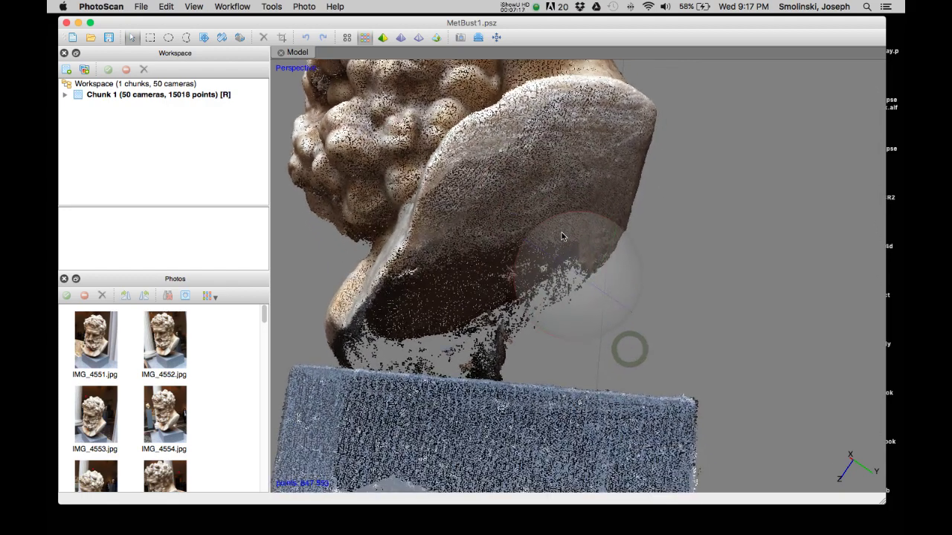
Step: Lasso the five stray points beneath the bust's shoulder and delete them
click(186, 38)
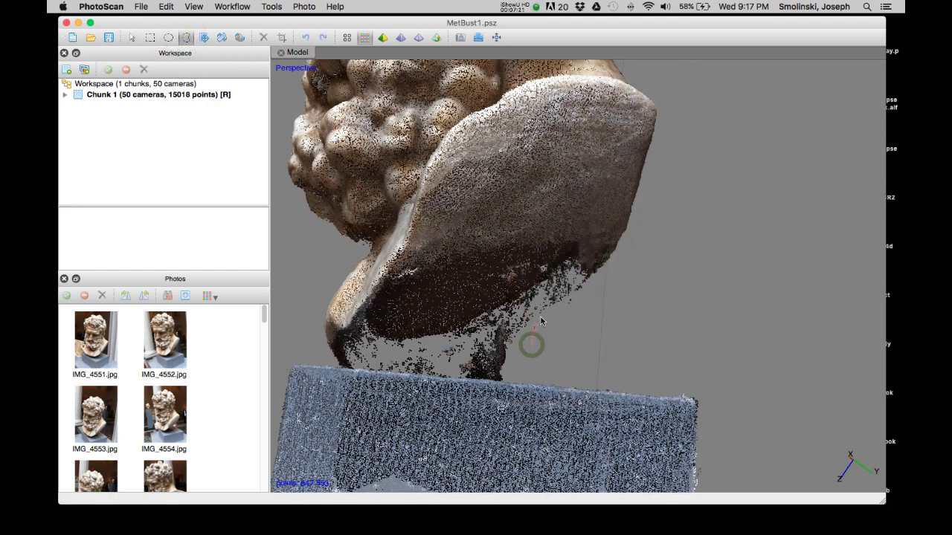
mouse_move(541, 321)
mouse_down()
mouse_move(571, 300)
mouse_move(587, 310)
mouse_up()
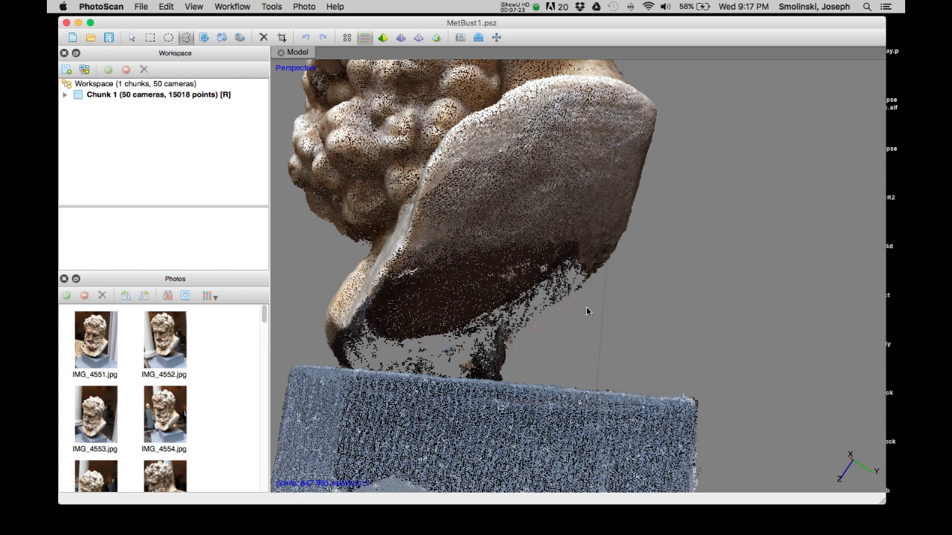
click(263, 37)
Step: Orbit, zoom and pan around the bust to inspect its profile and shoulder
click(134, 39)
drag(341, 116, 431, 197)
drag(376, 155, 428, 187)
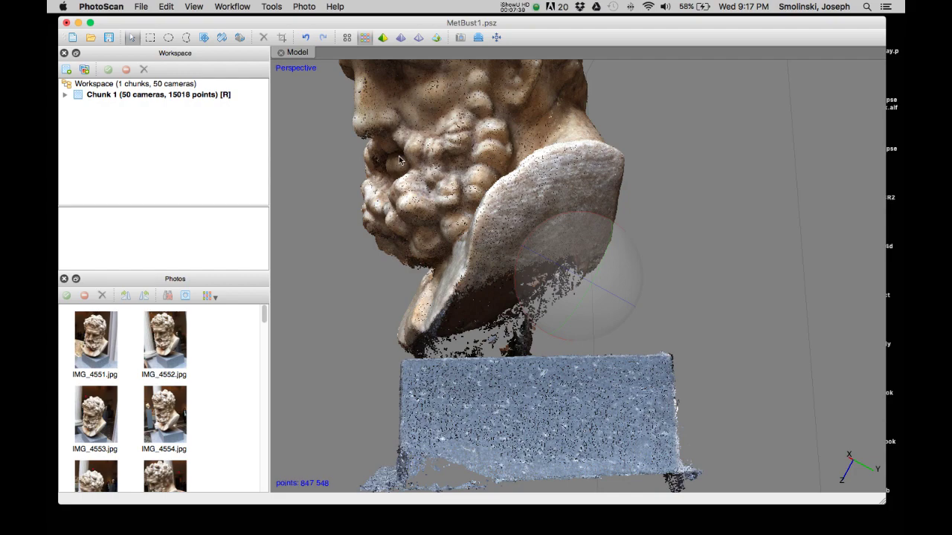
drag(399, 159, 427, 226)
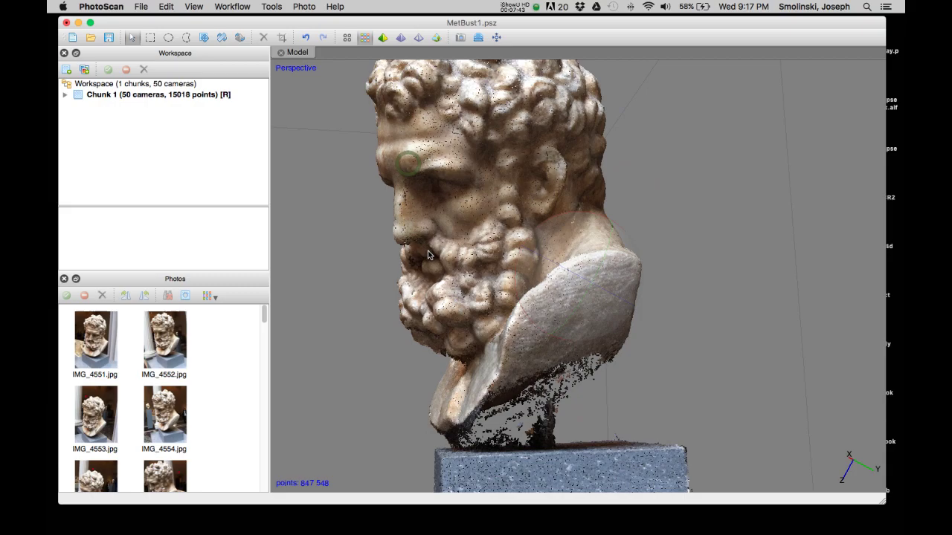
scroll(433, 201, up, 5)
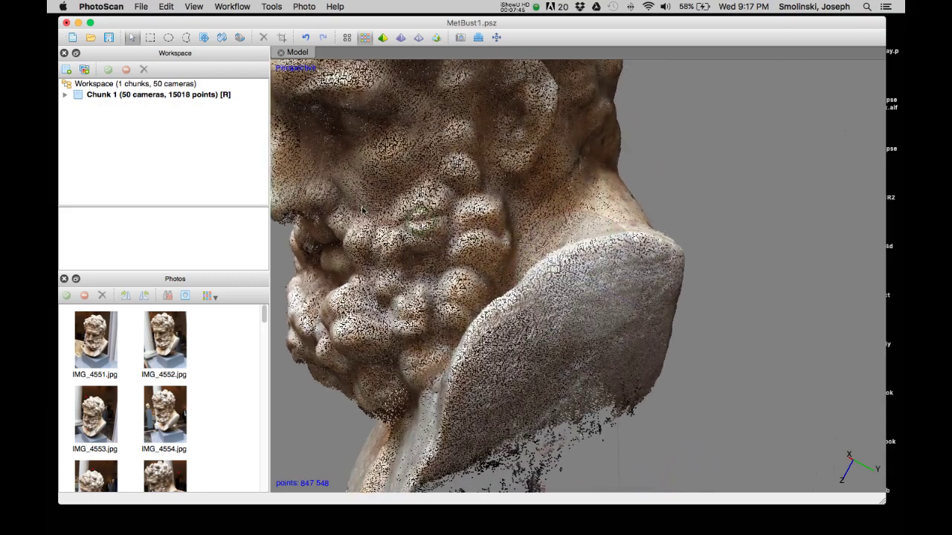
right_drag(341, 232, 511, 239)
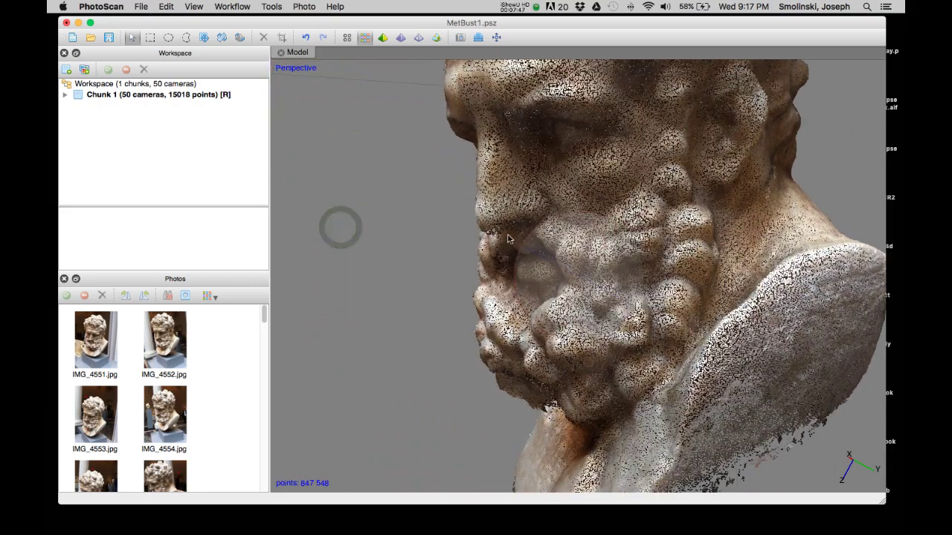
scroll(554, 266, up, 6)
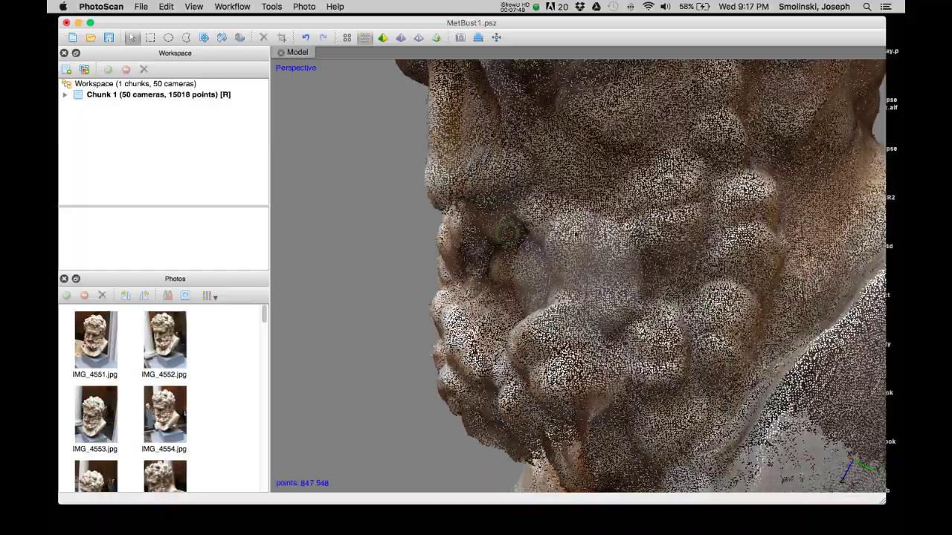
mouse_move(556, 265)
mouse_down()
mouse_move(532, 259)
mouse_move(565, 255)
mouse_move(588, 280)
mouse_move(563, 260)
mouse_up()
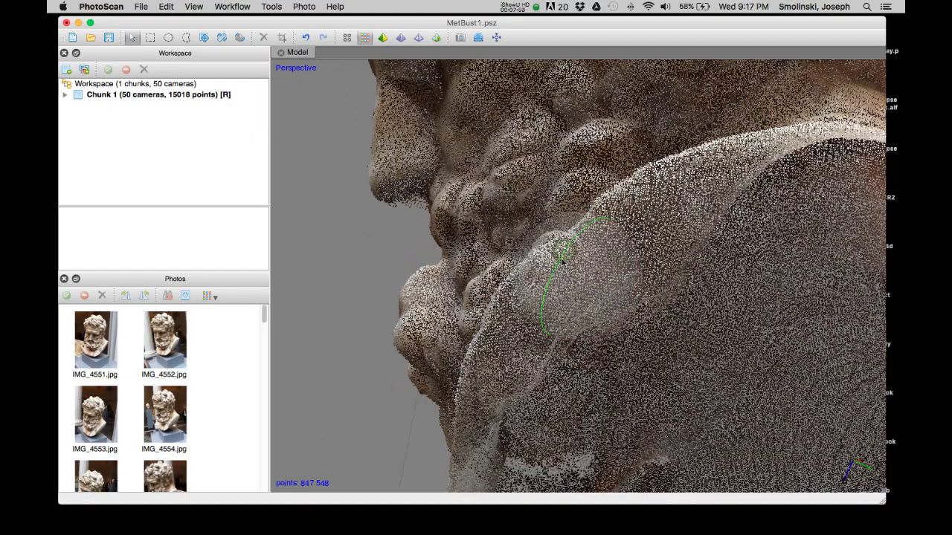
Step: Lasso the 18 stray points under the chin and delete them, leaving 847,530 points
click(186, 38)
click(417, 224)
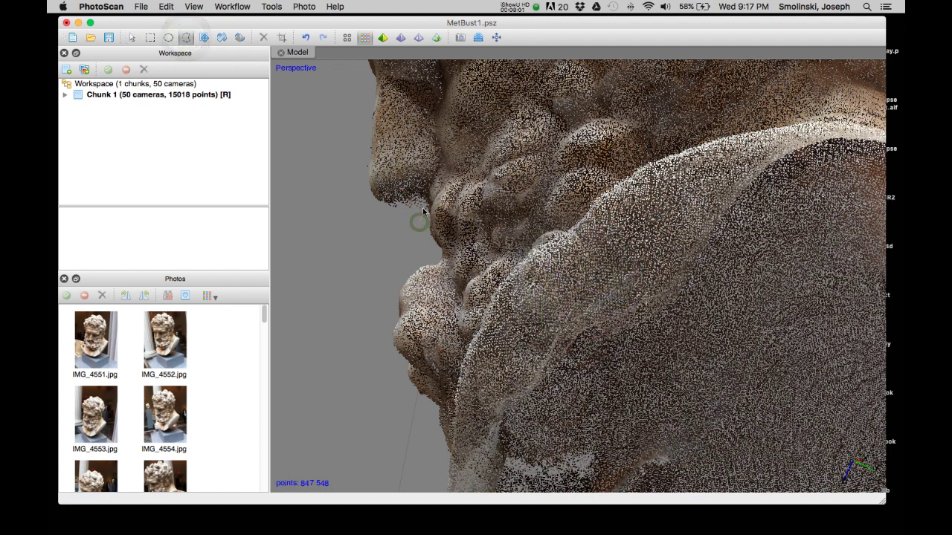
drag(417, 206, 377, 229)
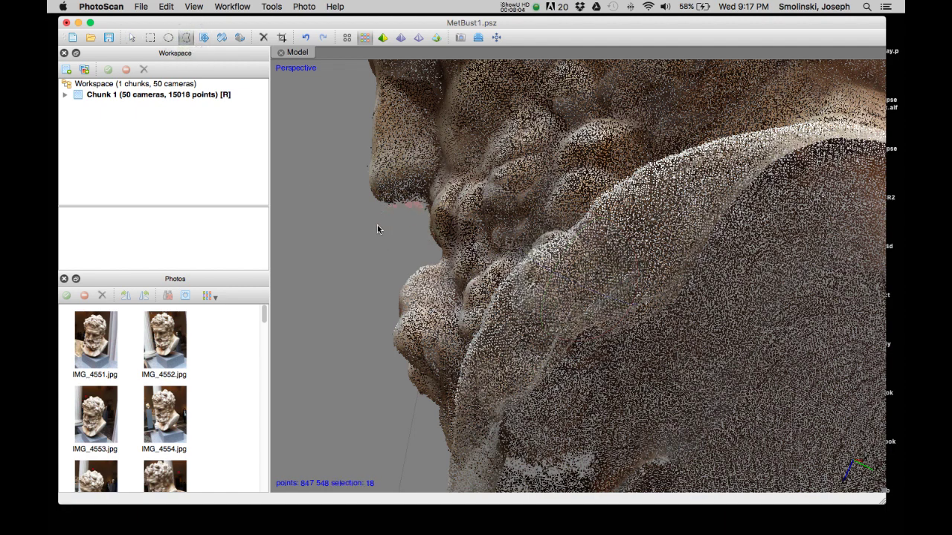
click(263, 37)
click(626, 316)
Step: Zoom out and orbit the dense cloud until the bust stands upright facing front, then centre it
click(133, 37)
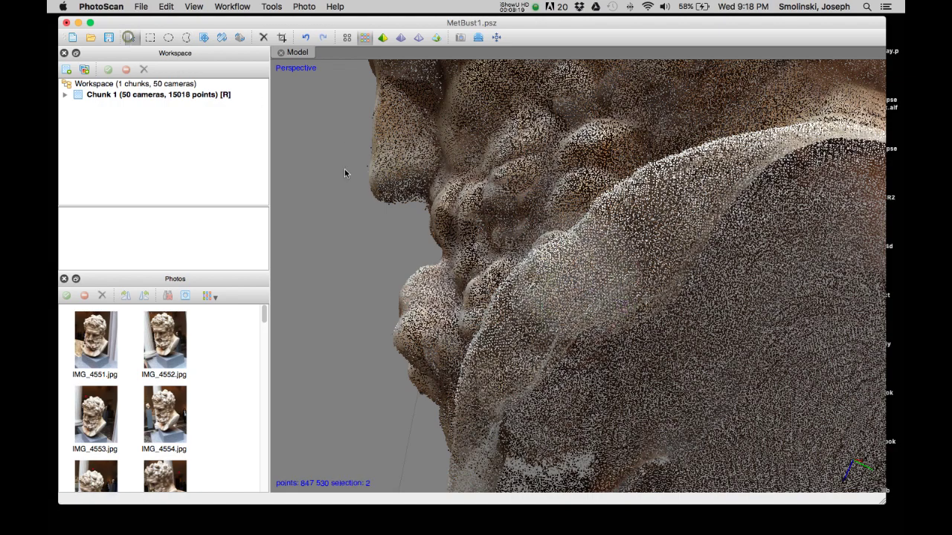
drag(661, 320, 518, 402)
scroll(608, 335, down, 5)
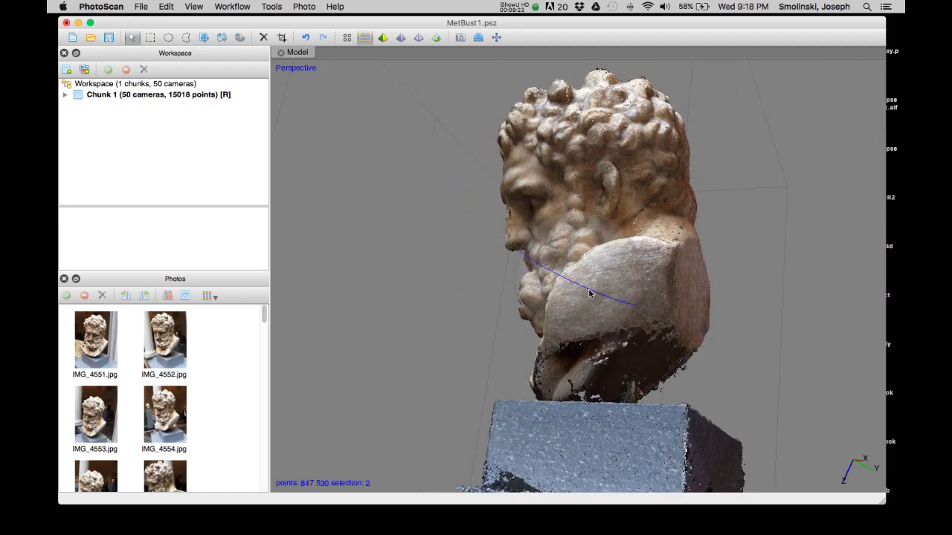
drag(588, 294, 554, 233)
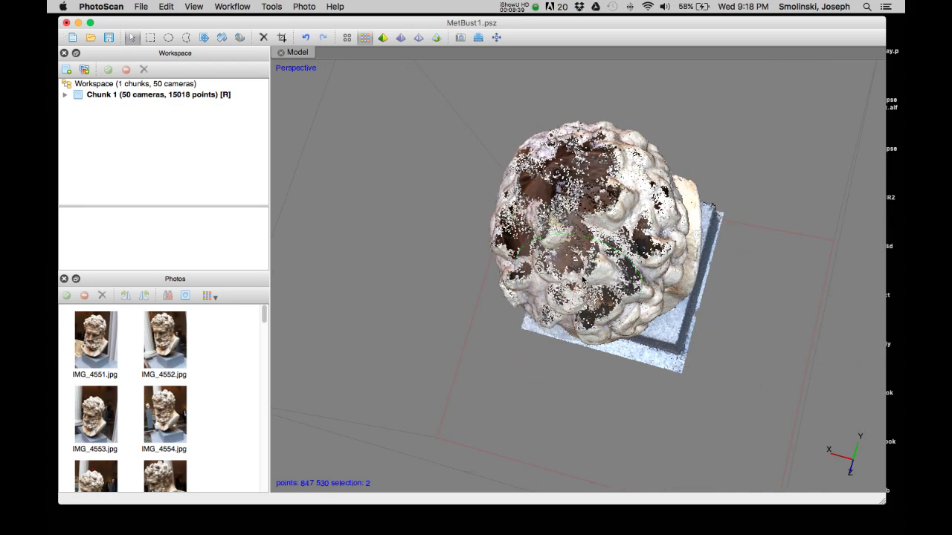
drag(580, 278, 612, 223)
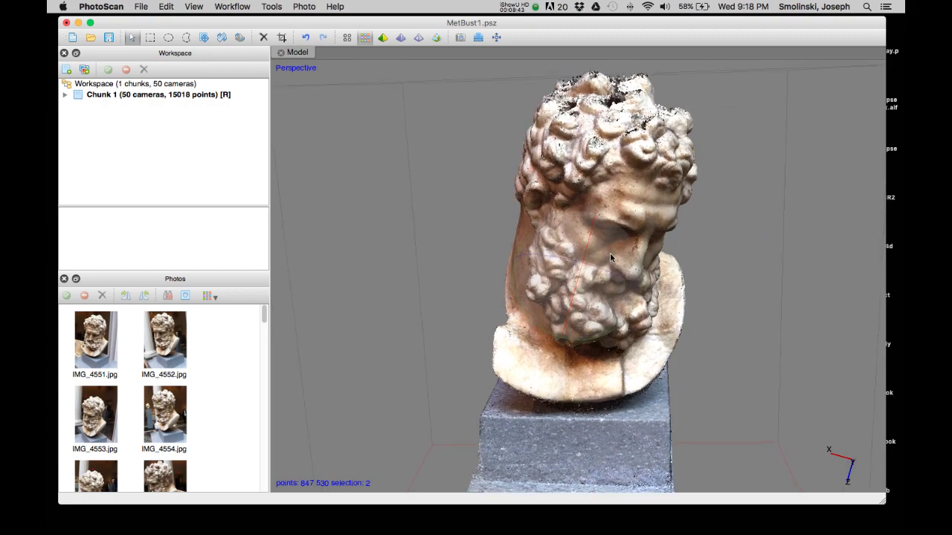
drag(604, 274, 576, 254)
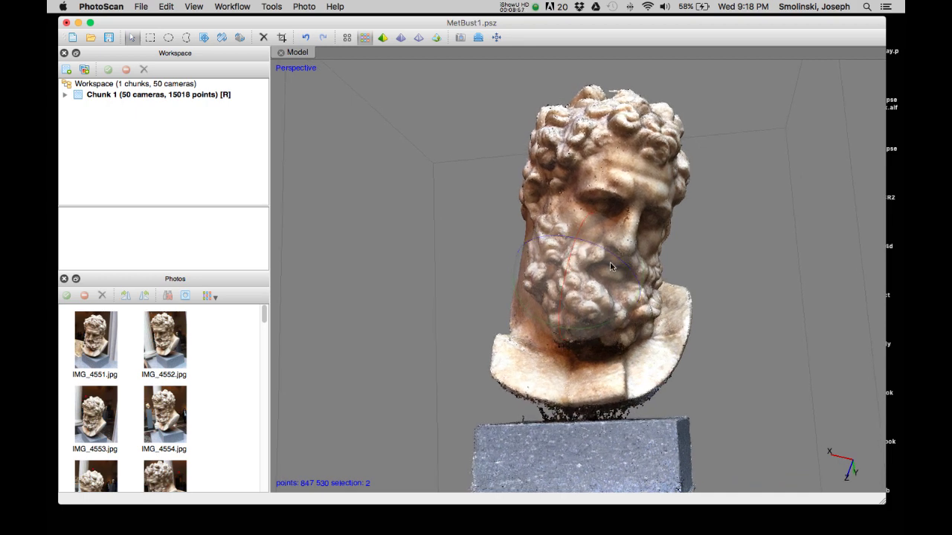
right_drag(595, 296, 541, 273)
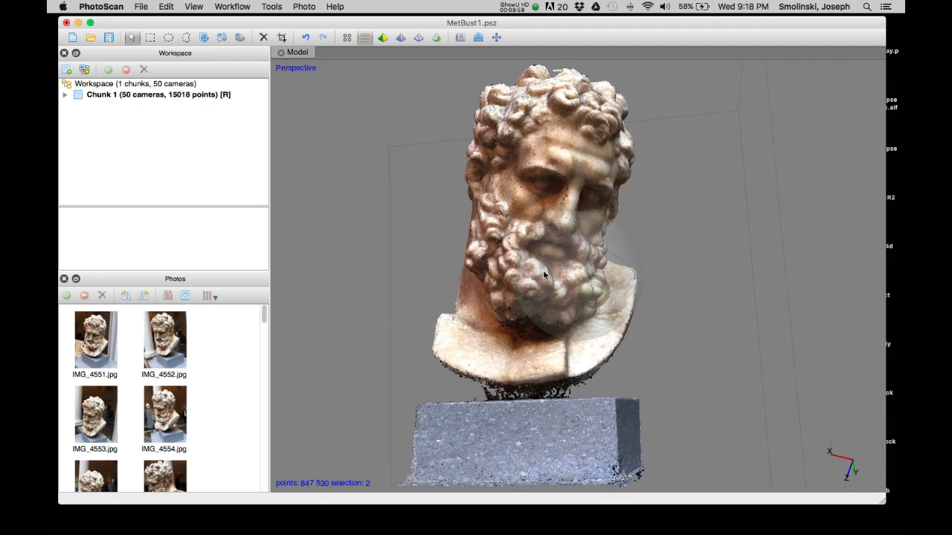
Step: Build an Arbitrary mesh from the dense cloud at Medium (60,000 faces)
click(232, 8)
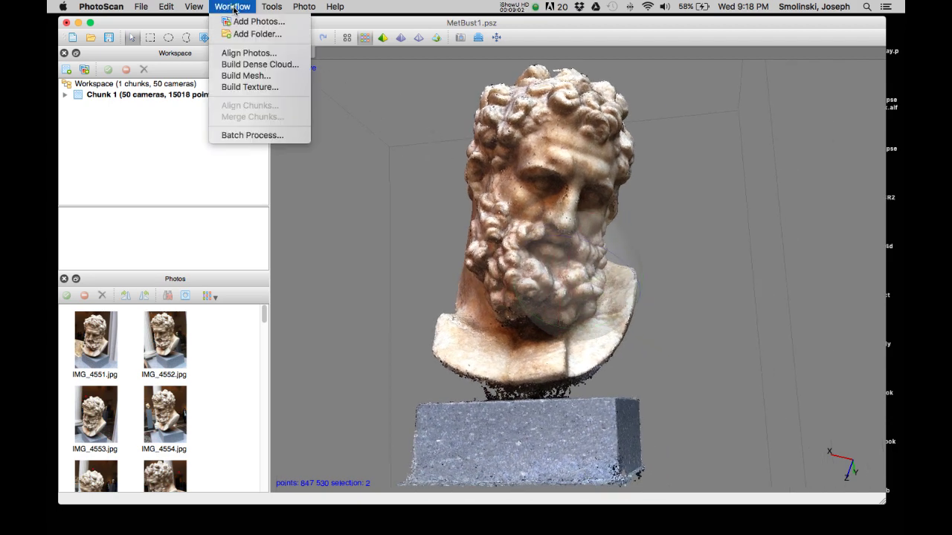
click(244, 76)
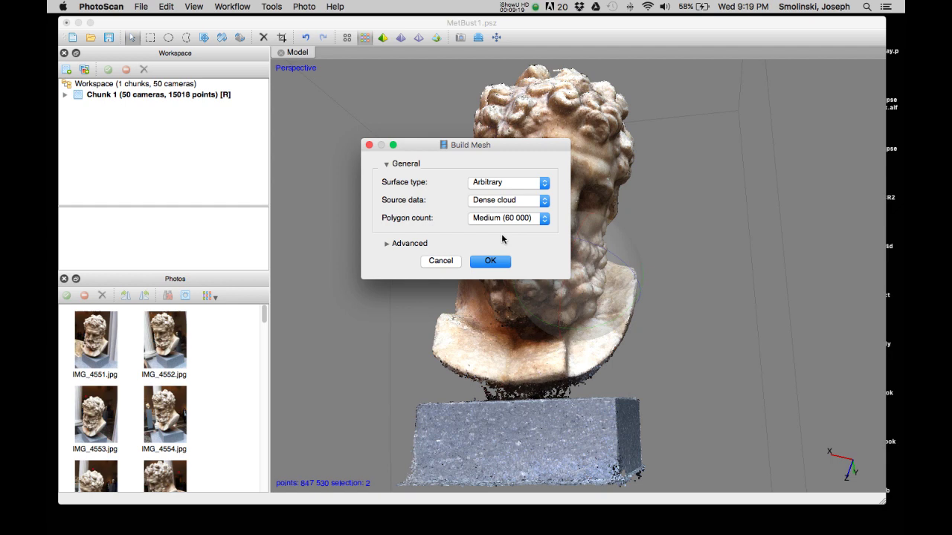
click(494, 264)
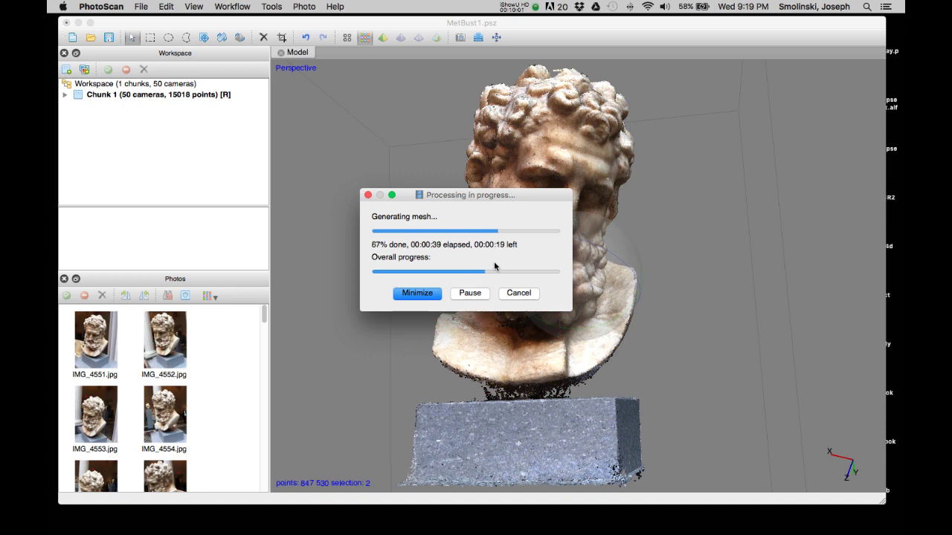
click(535, 9)
click(530, 44)
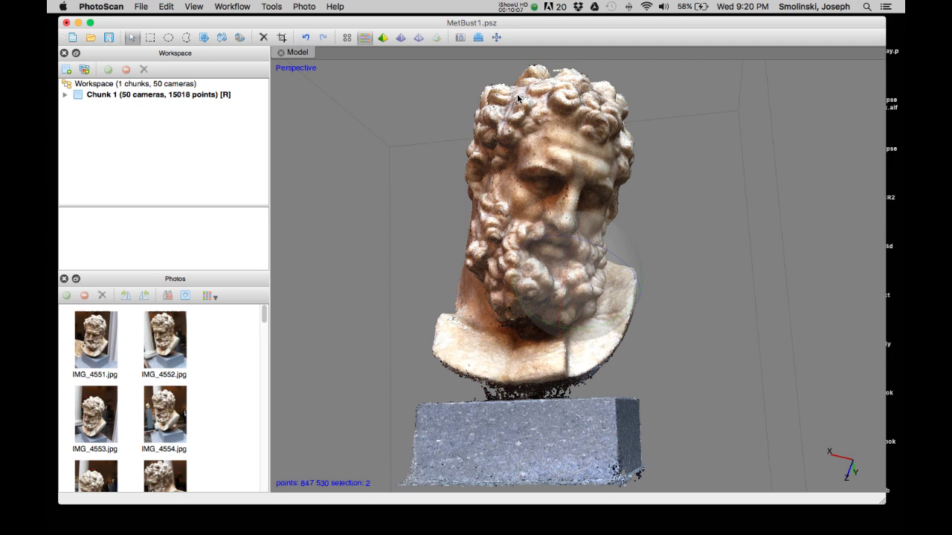
Step: View the new 60,000-face mesh in Solid, Shaded, then Wireframe display modes
click(402, 40)
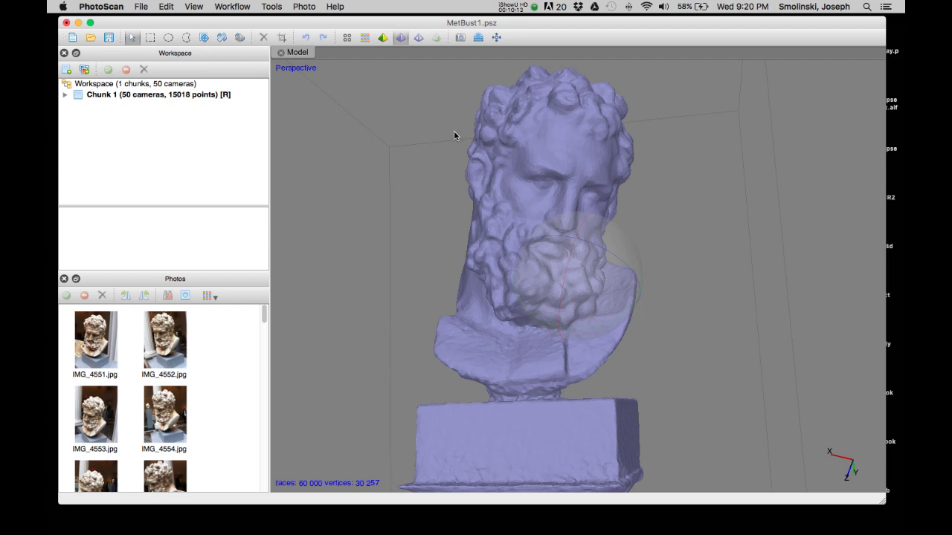
click(382, 38)
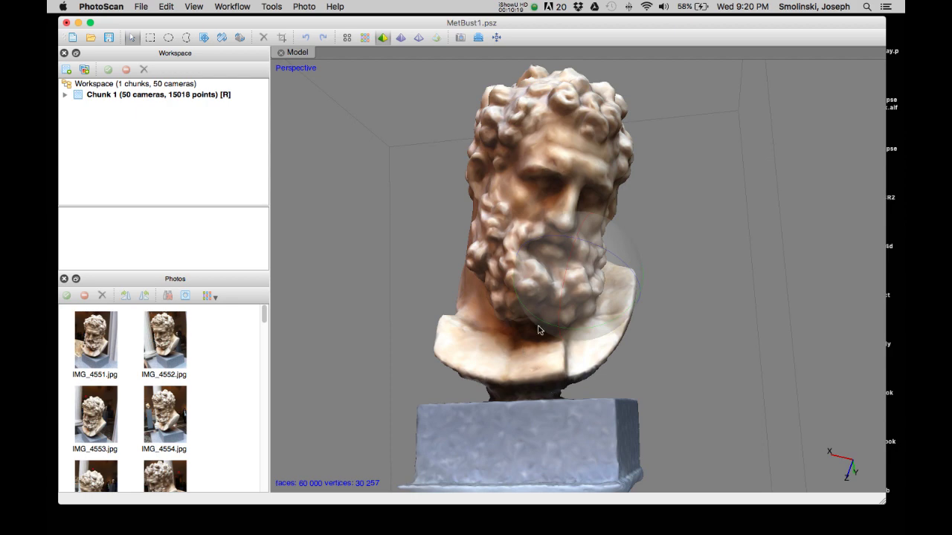
click(418, 38)
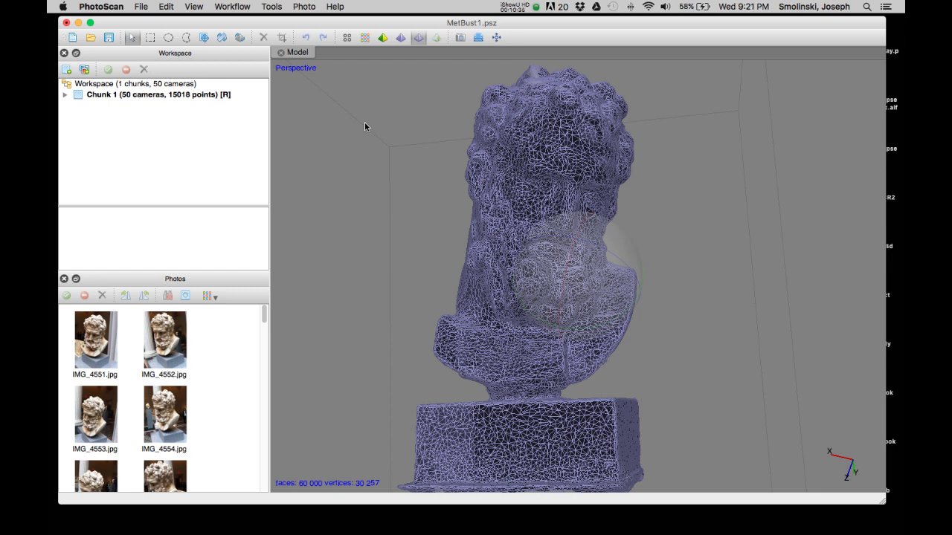
click(236, 8)
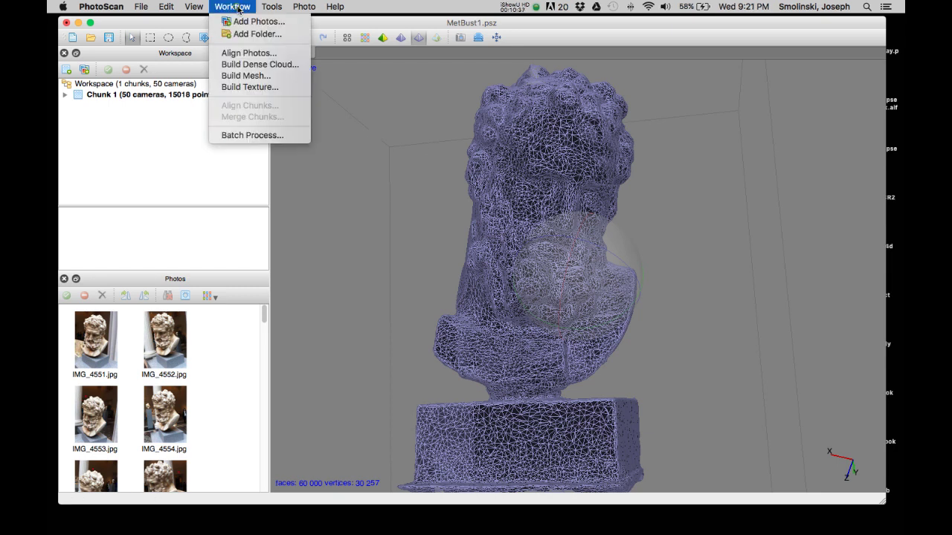
Step: Generate a Generic-mapped, Mosaic-blended 4096 x 1 texture for the bust mesh
click(250, 87)
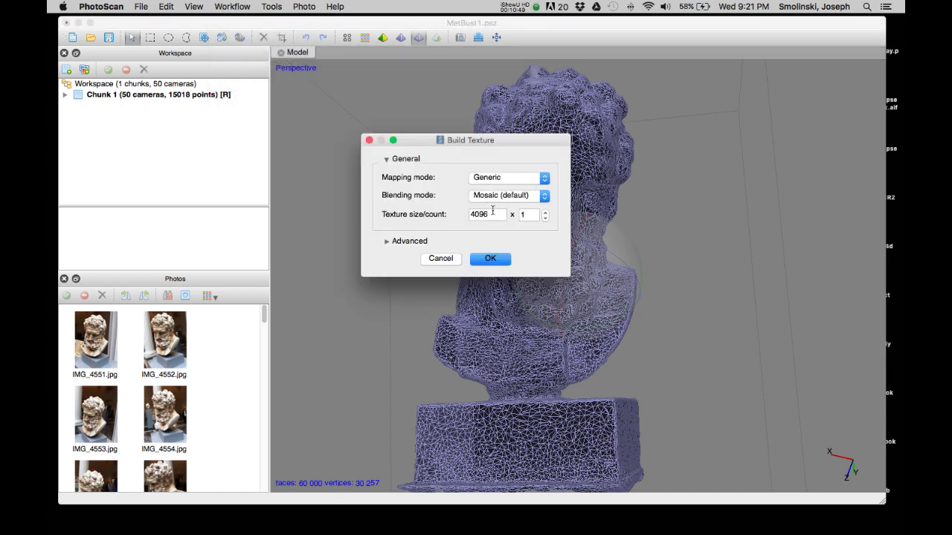
click(490, 260)
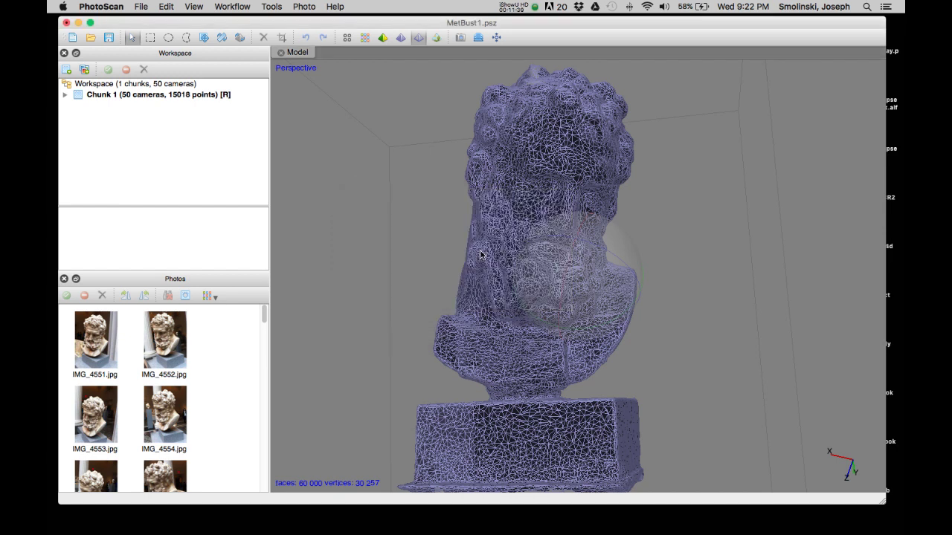
Step: Display the bust with its photo texture and orbit it to its left profile
click(436, 38)
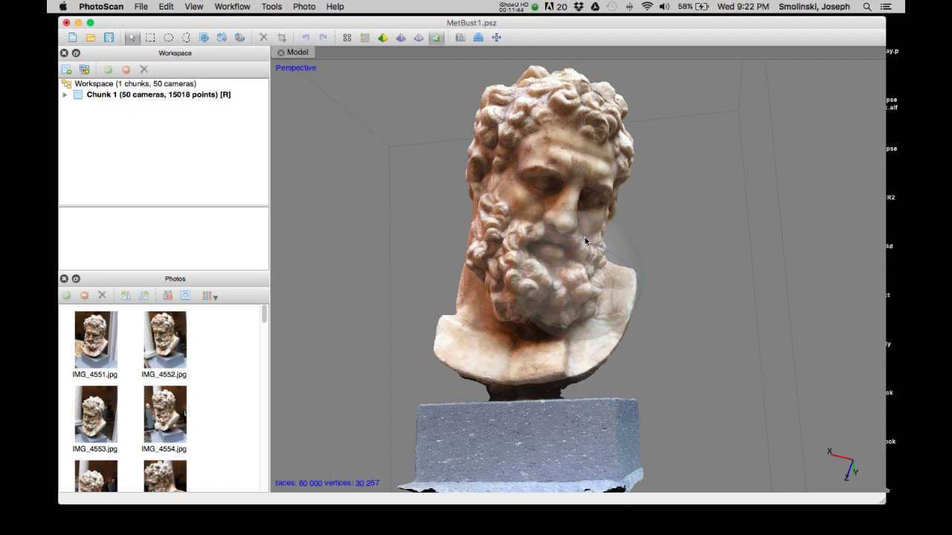
drag(587, 242, 551, 263)
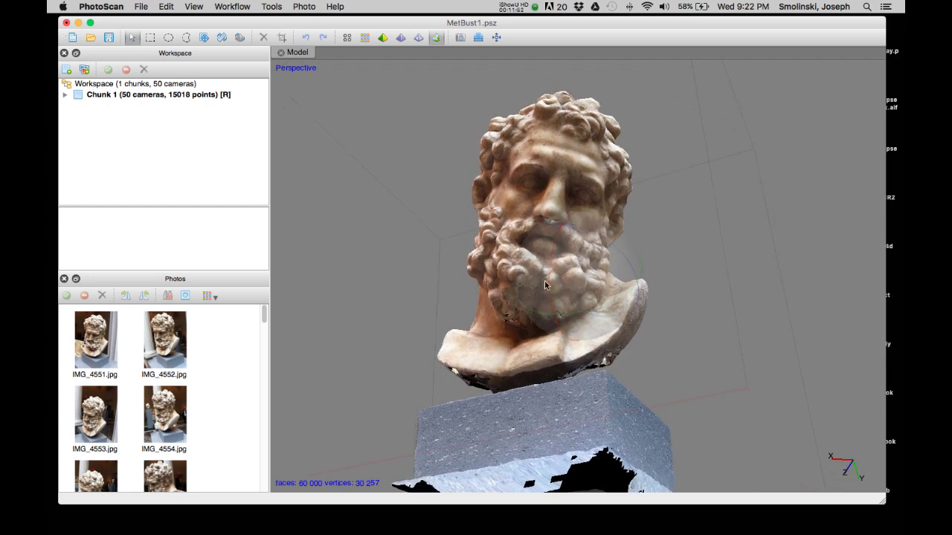
mouse_move(551, 269)
mouse_down()
mouse_move(568, 270)
mouse_move(552, 268)
mouse_up()
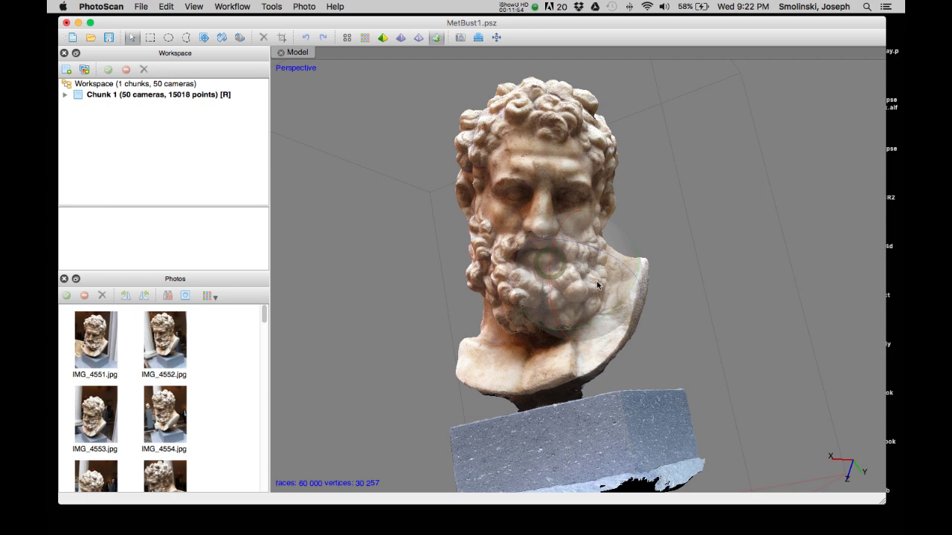
drag(631, 277, 587, 278)
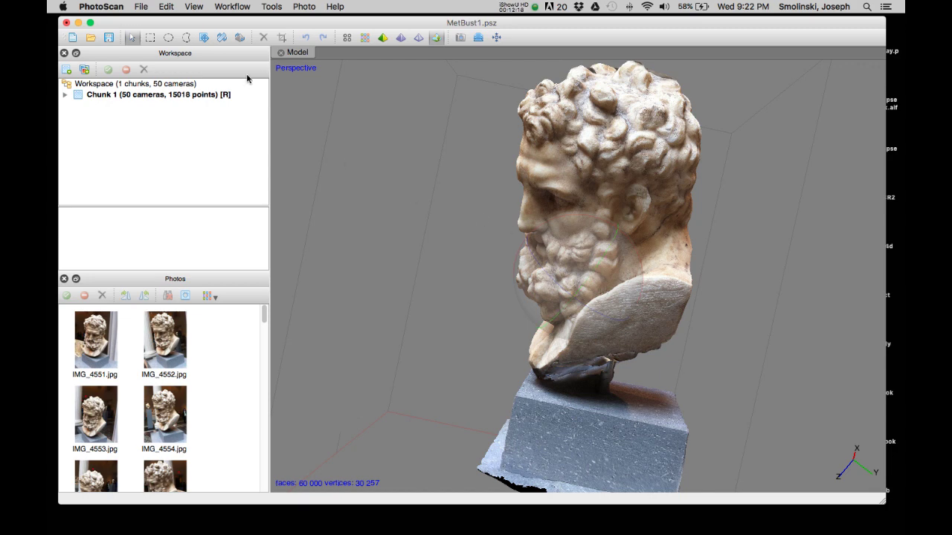
Step: Export the bust as 3DS model MetBust3 with a JPEG texture into the MetBust folder
click(140, 6)
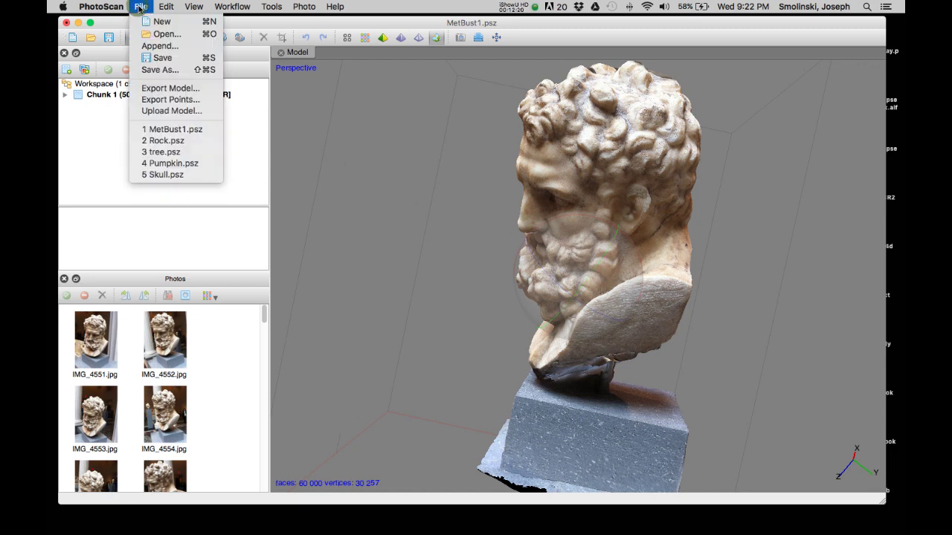
click(163, 89)
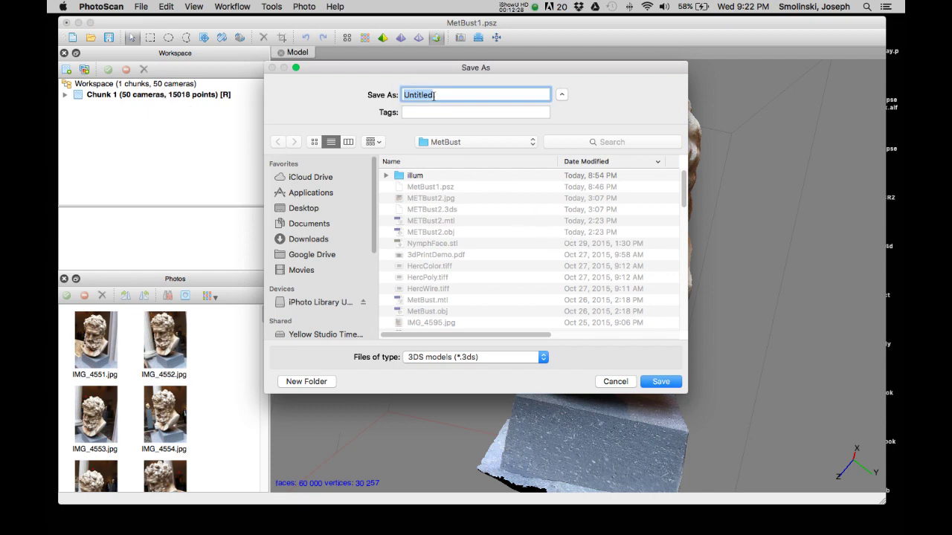
text(MetBust3)
click(544, 356)
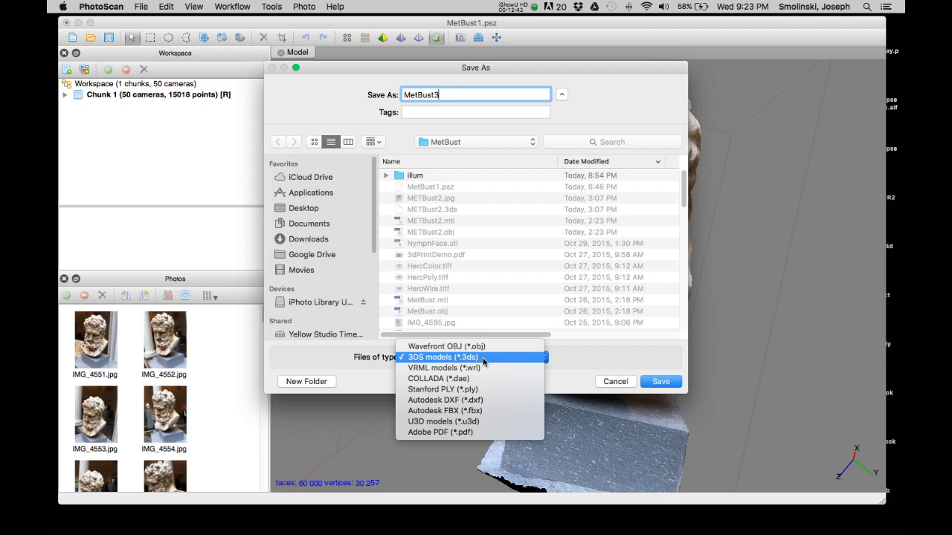
click(444, 358)
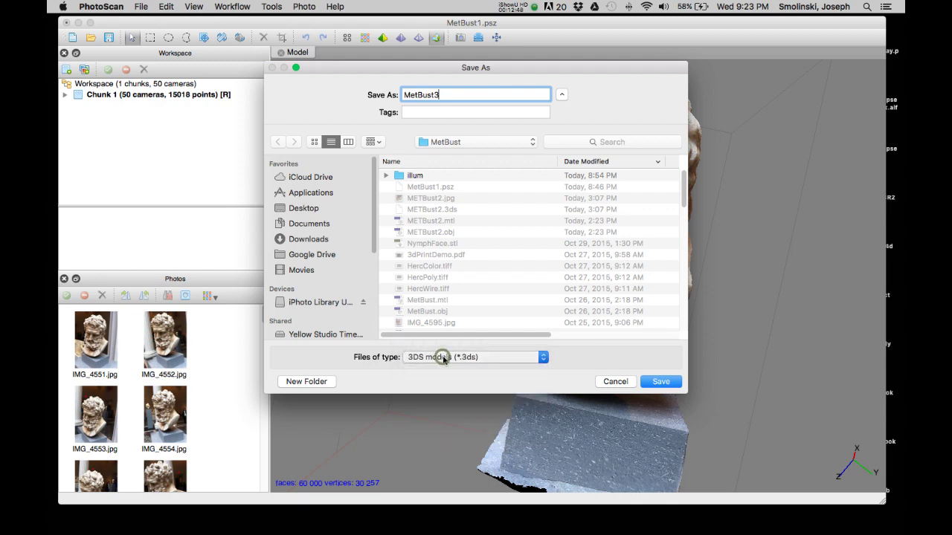
click(659, 383)
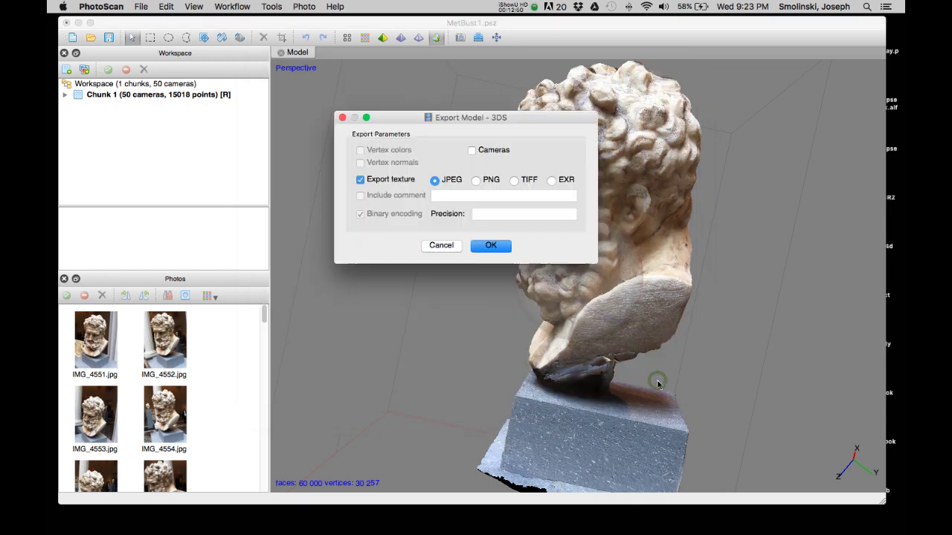
click(496, 246)
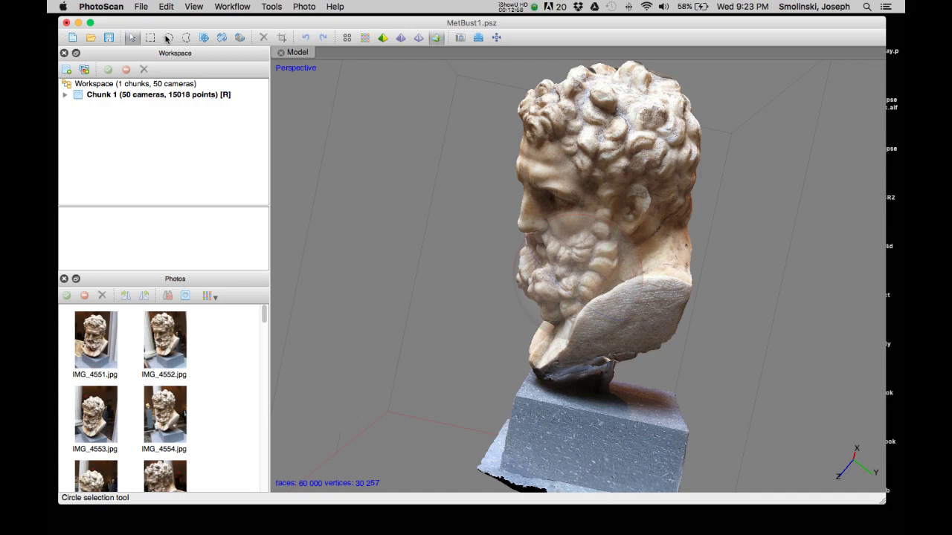
Step: In Cinema 4D, open METBust2.3ds, confirming the reopen prompt, to reach its 3D Studio Import settings
click(372, 524)
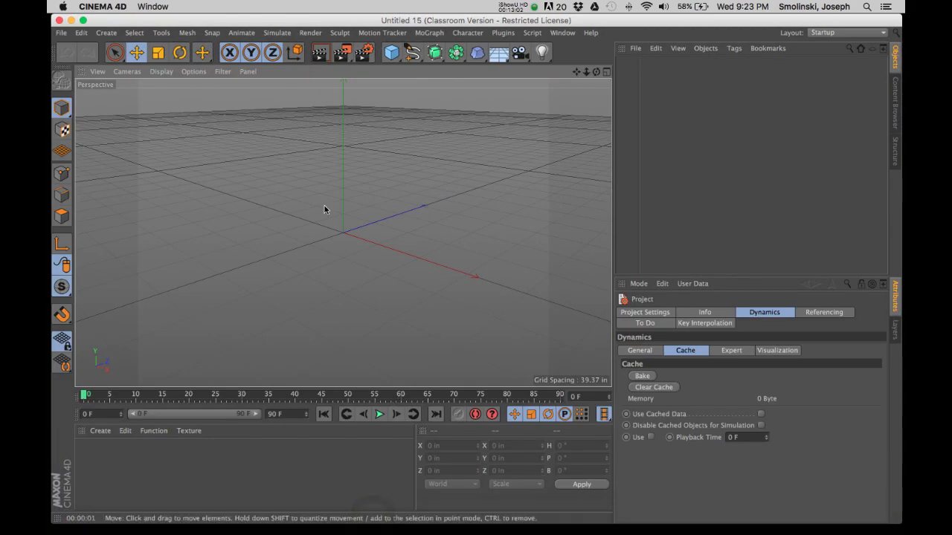
key(super+o)
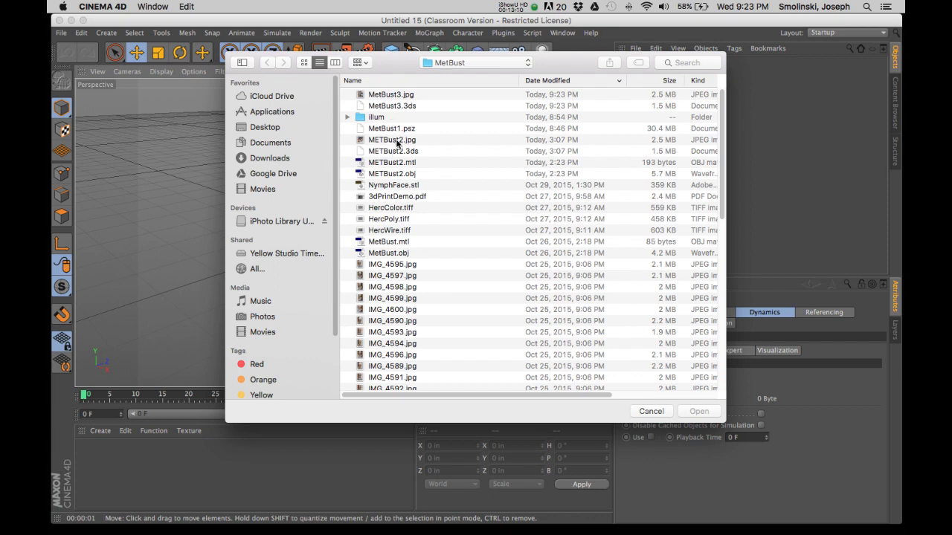
scroll(396, 144, down, 2)
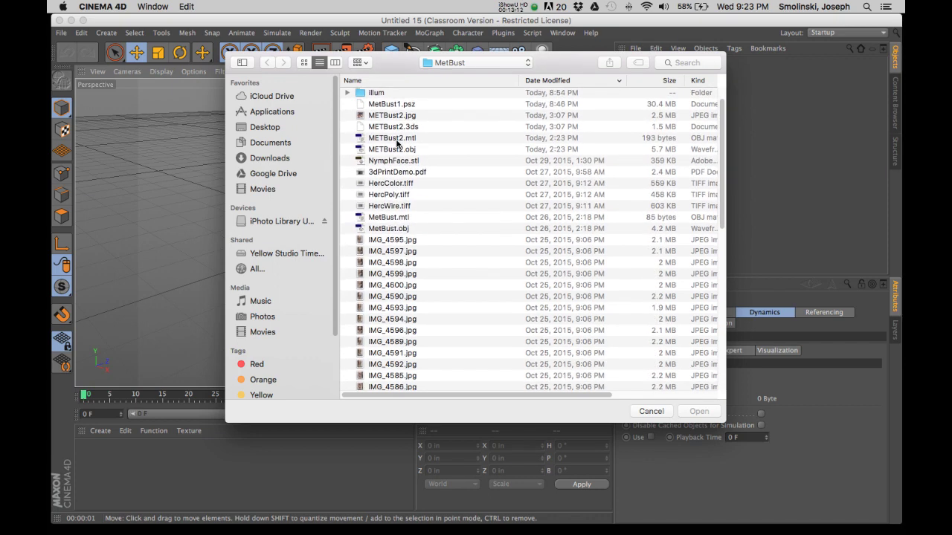
scroll(396, 143, down, 2)
scroll(396, 143, up, 3)
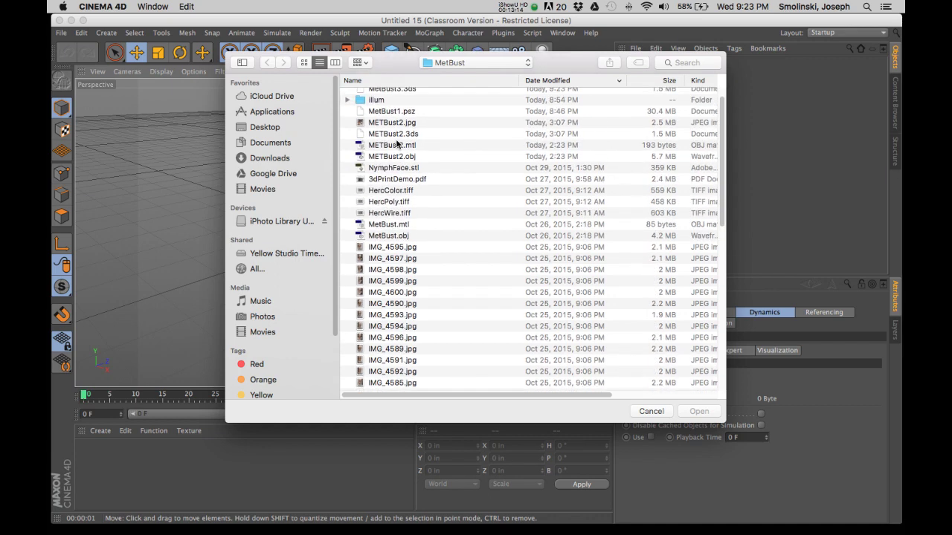
click(394, 147)
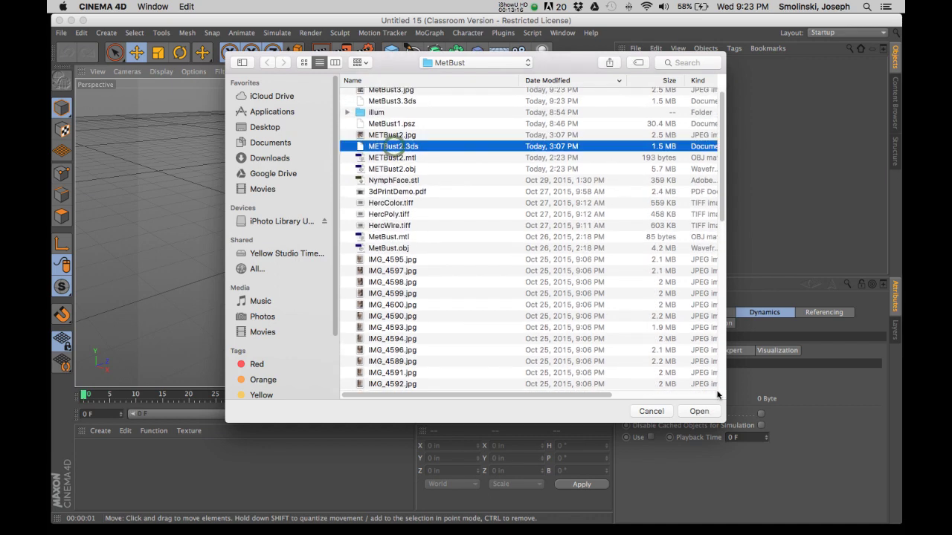
click(697, 412)
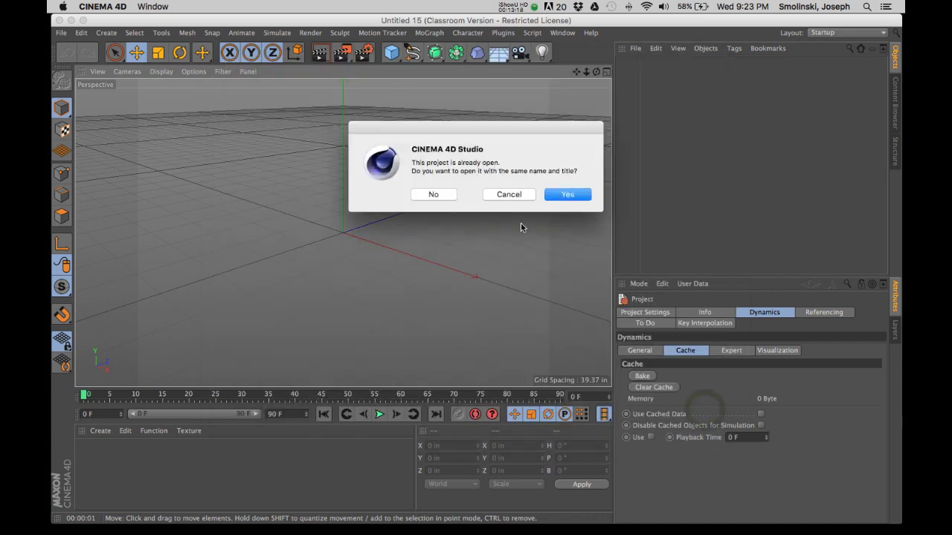
click(563, 196)
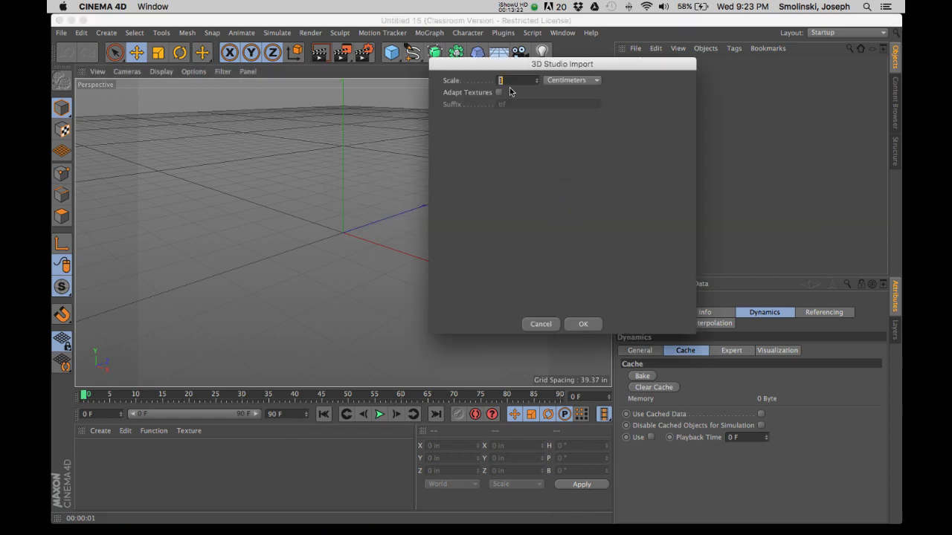
Step: Import the bust at 1 centimetre scale and raise the object's axis along Y
click(585, 324)
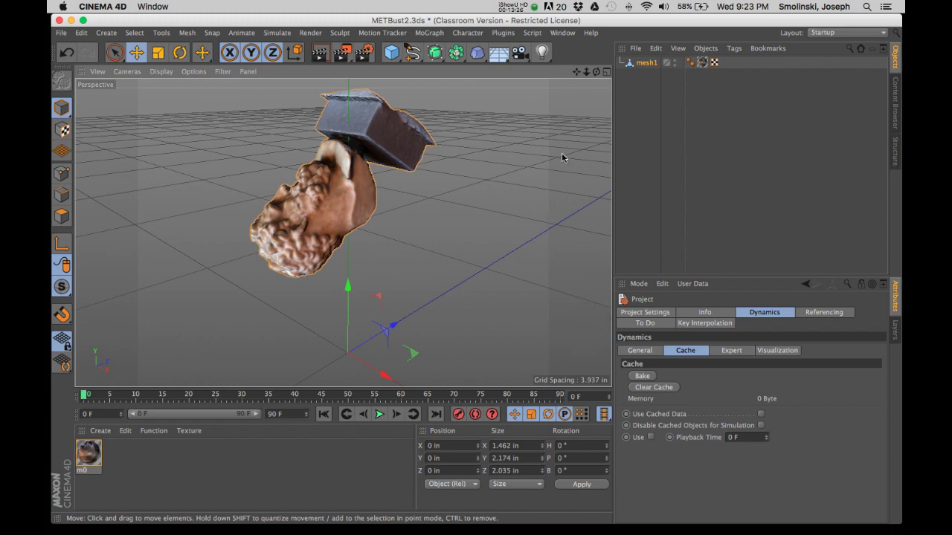
drag(595, 72, 475, 272)
drag(343, 232, 343, 232)
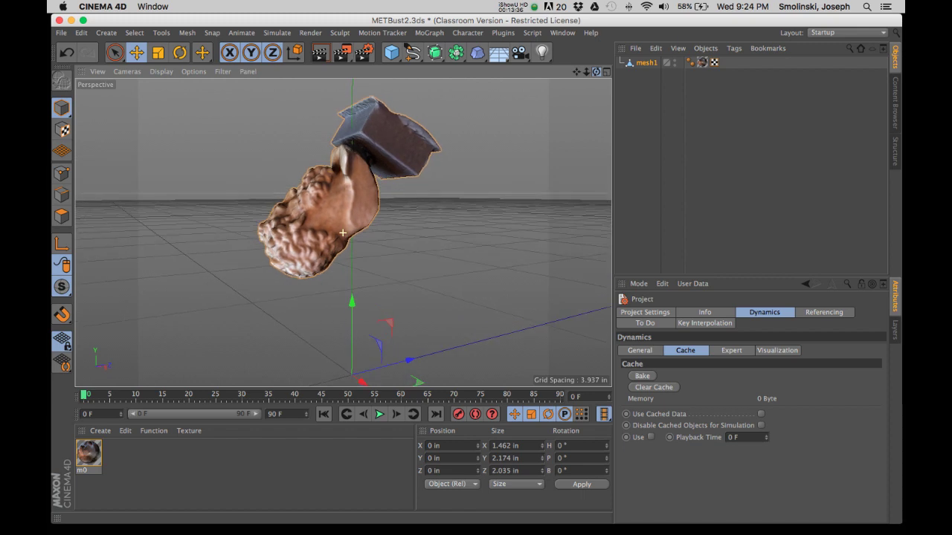
click(62, 248)
drag(351, 299, 377, 102)
Step: In the four-view layout, set Rotation P to 0 so the bust stands upright, then lower it
click(607, 73)
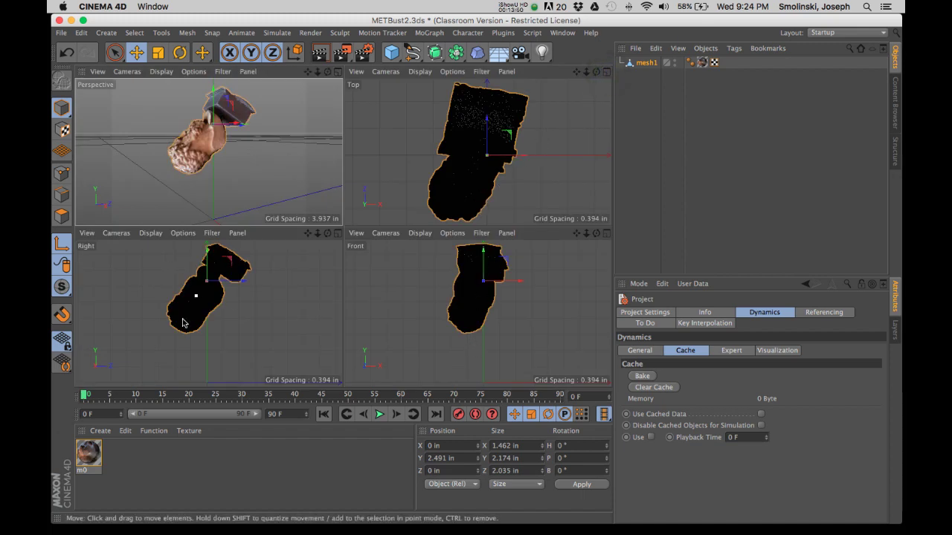
key(r)
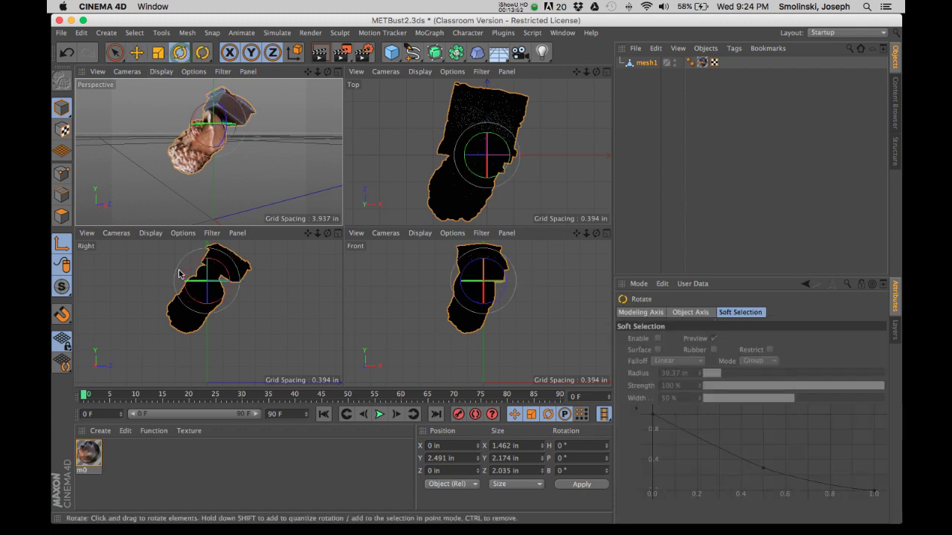
drag(178, 274, 217, 304)
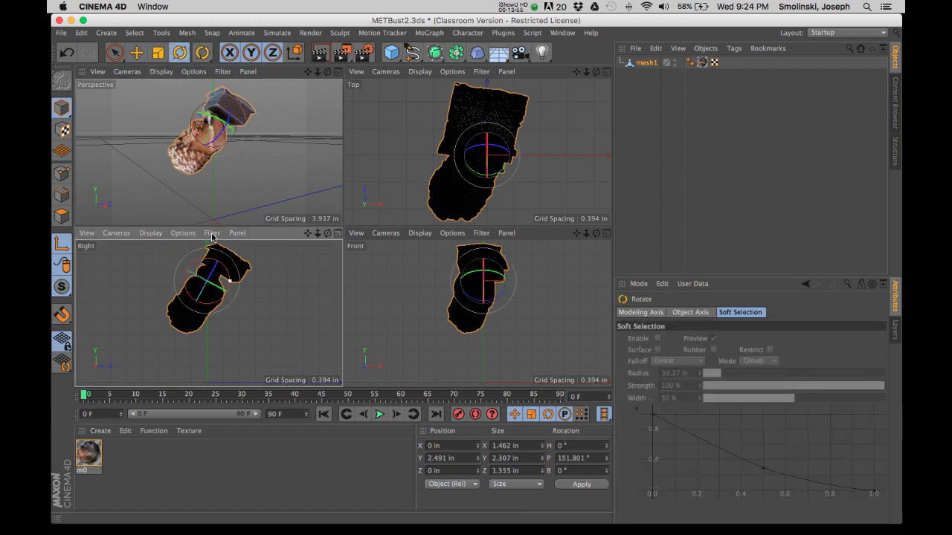
click(139, 52)
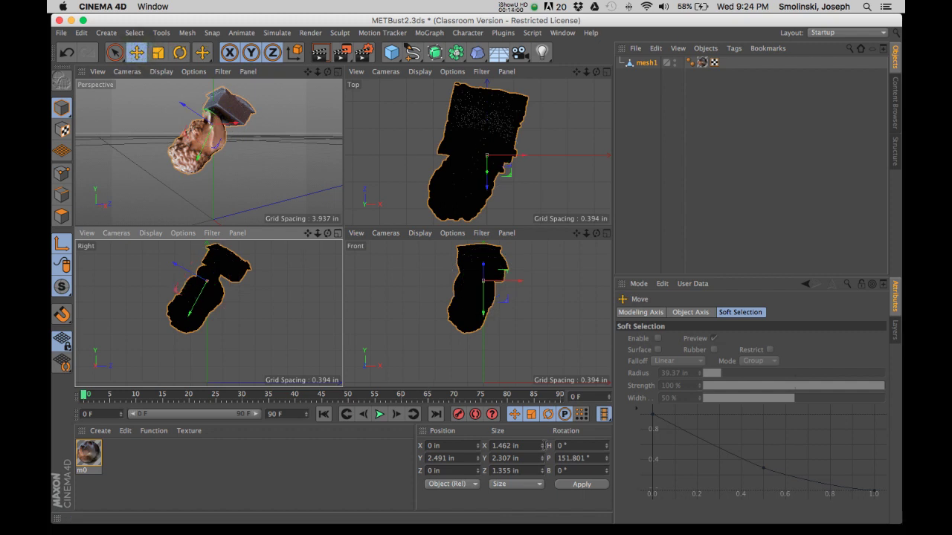
click(62, 244)
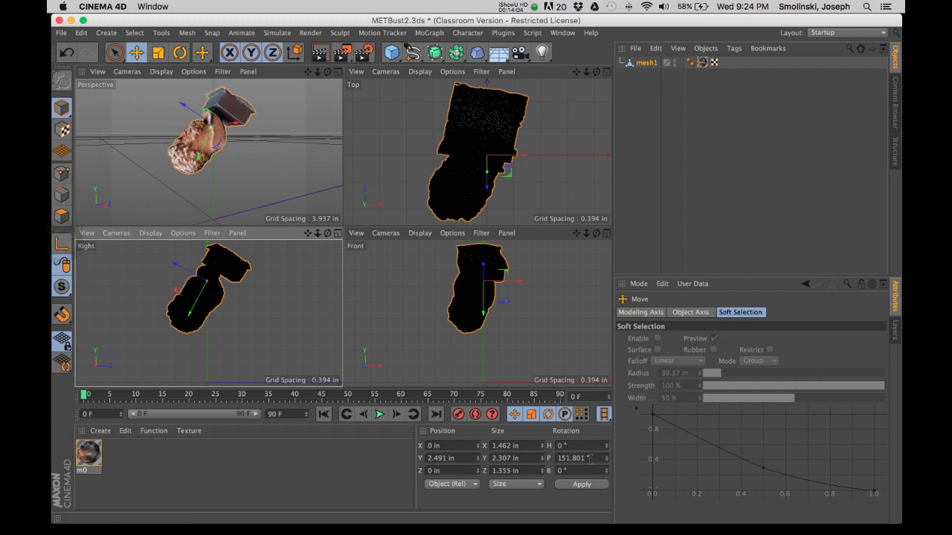
click(590, 459)
key(Return)
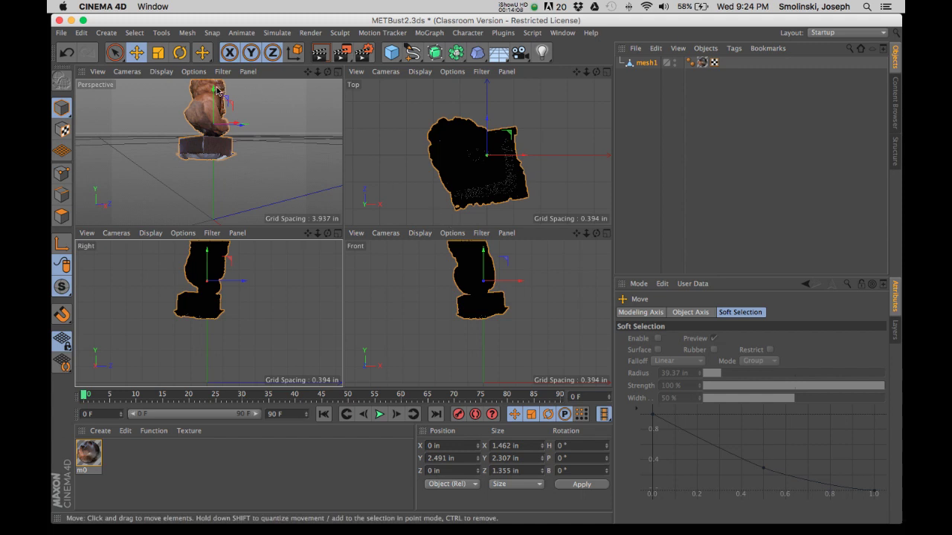
drag(216, 90, 216, 148)
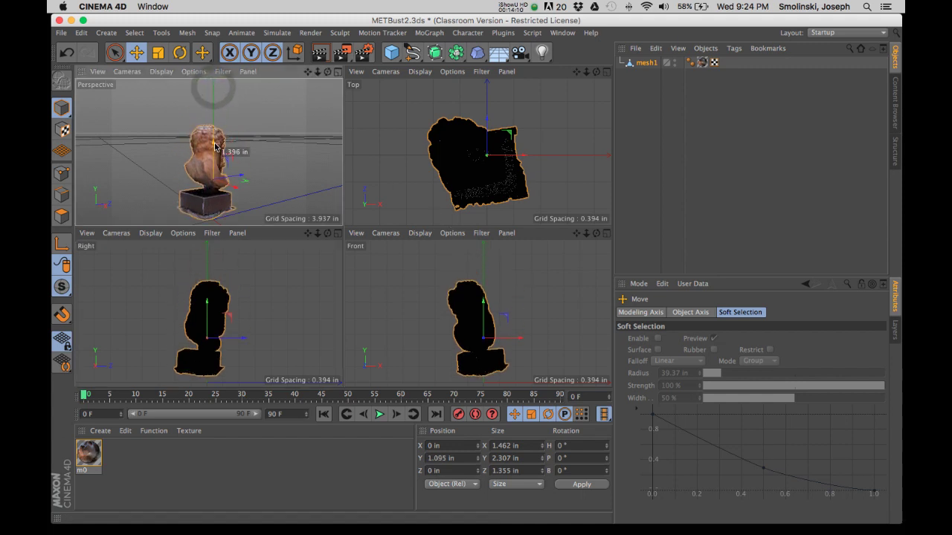
Step: Orbit the maximized Perspective view and begin turning the bust around its vertical axis
click(337, 72)
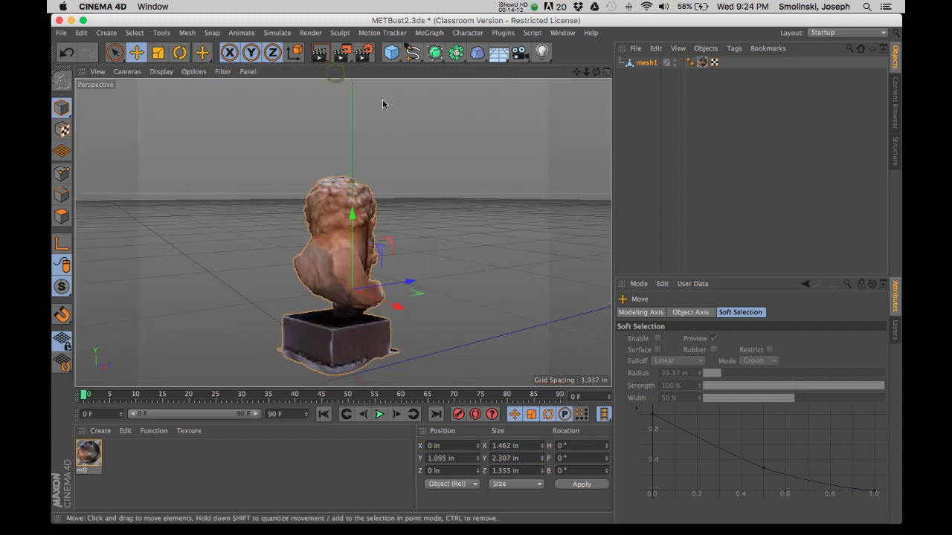
drag(596, 73, 343, 233)
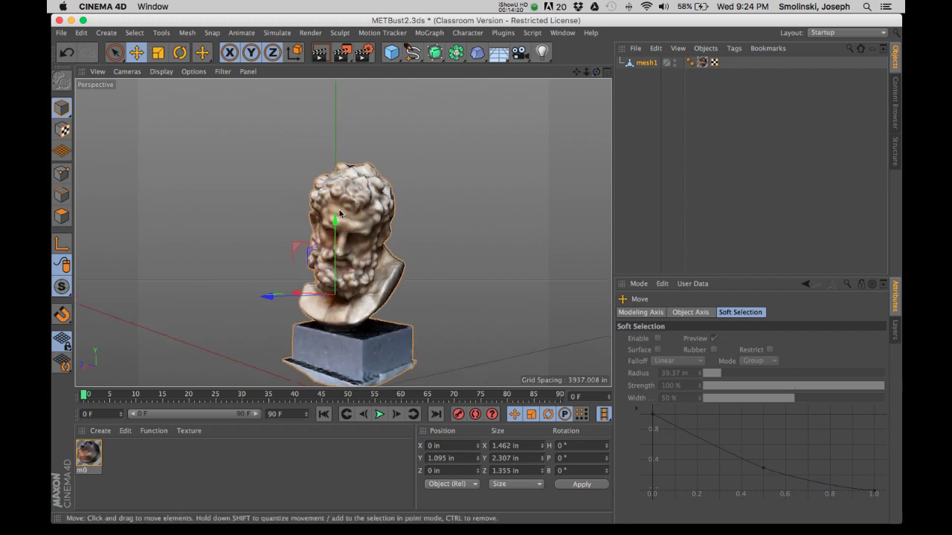
click(179, 52)
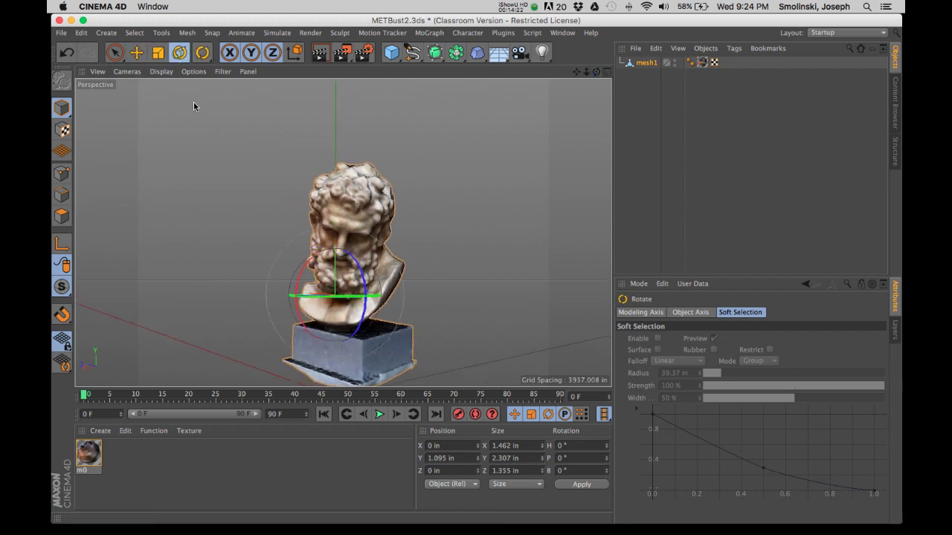
drag(321, 298, 524, 283)
click(62, 244)
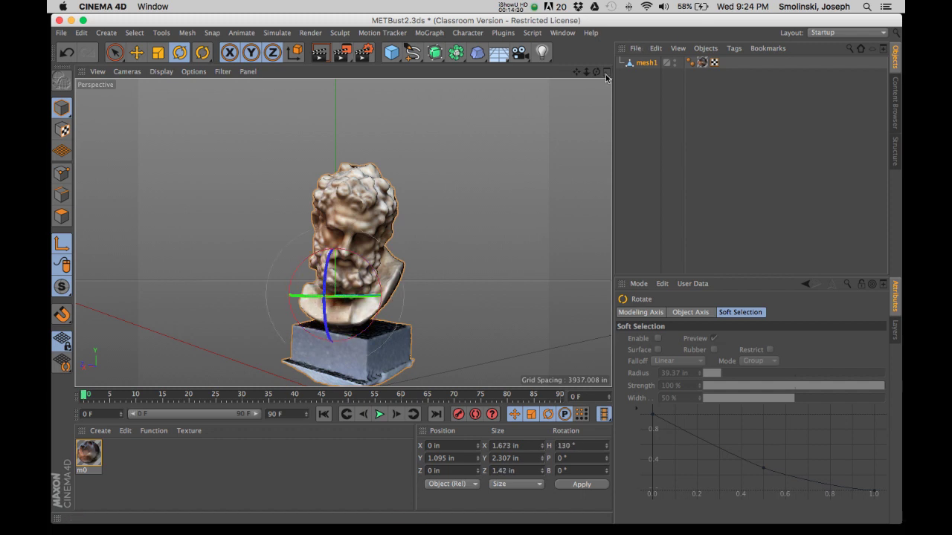
Step: Turn the bust's heading to 187.732° so it faces forward, then view it in maximized Perspective
click(606, 71)
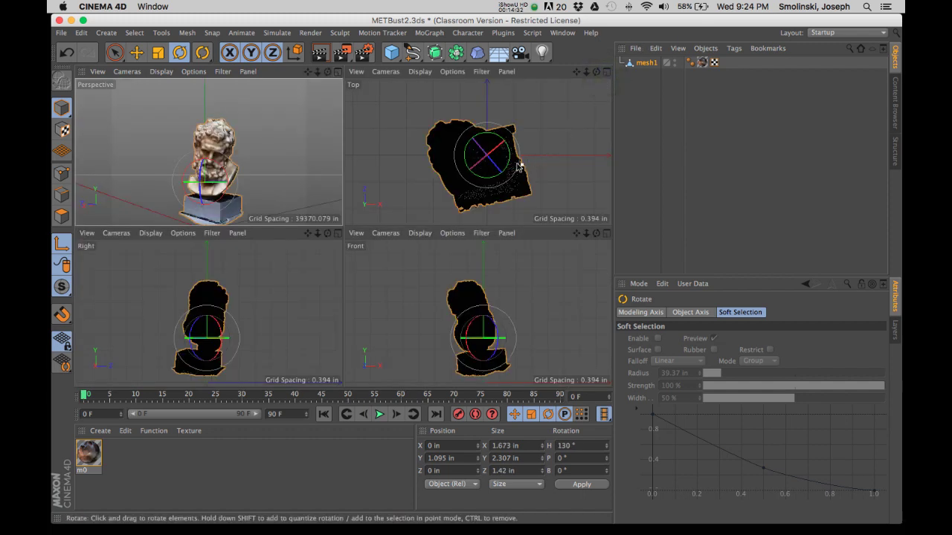
drag(501, 158, 511, 160)
click(135, 53)
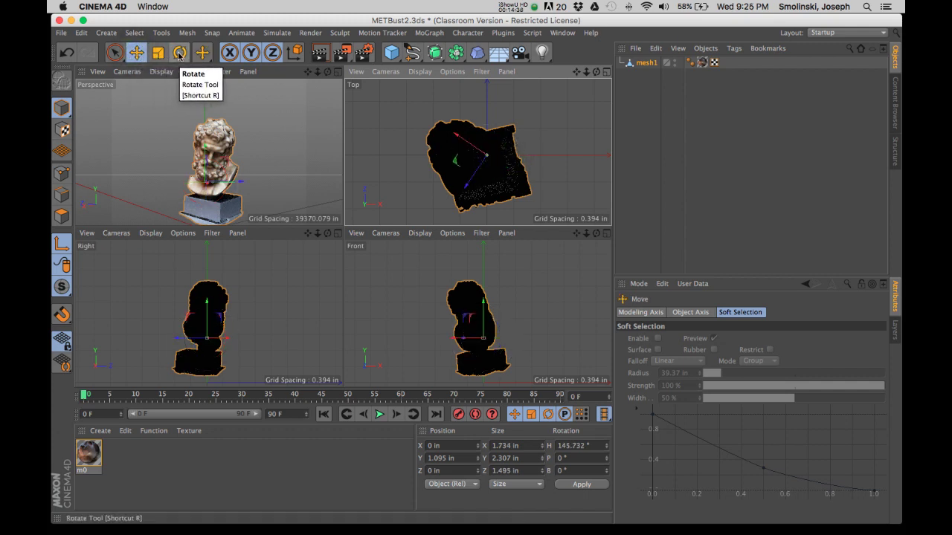
click(179, 53)
drag(199, 182, 233, 185)
click(136, 53)
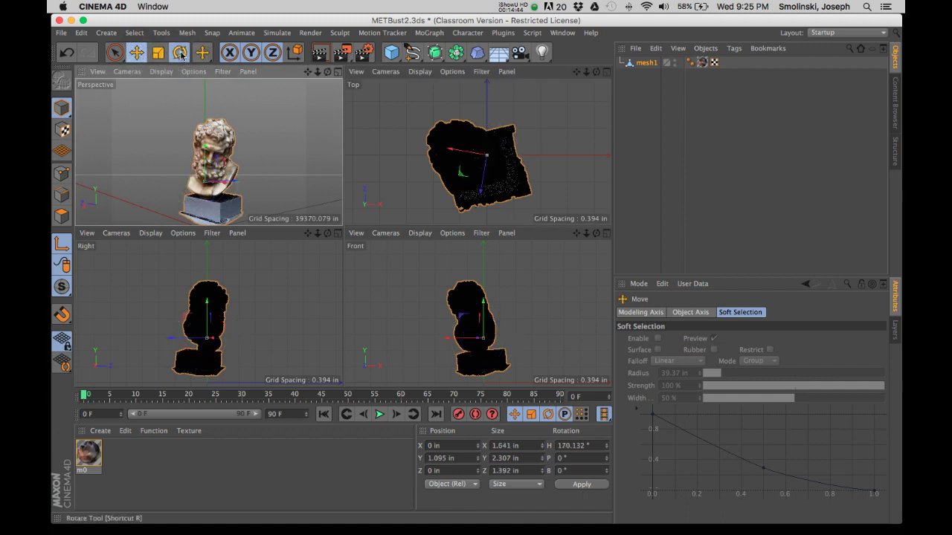
click(181, 53)
drag(191, 183, 224, 185)
click(137, 53)
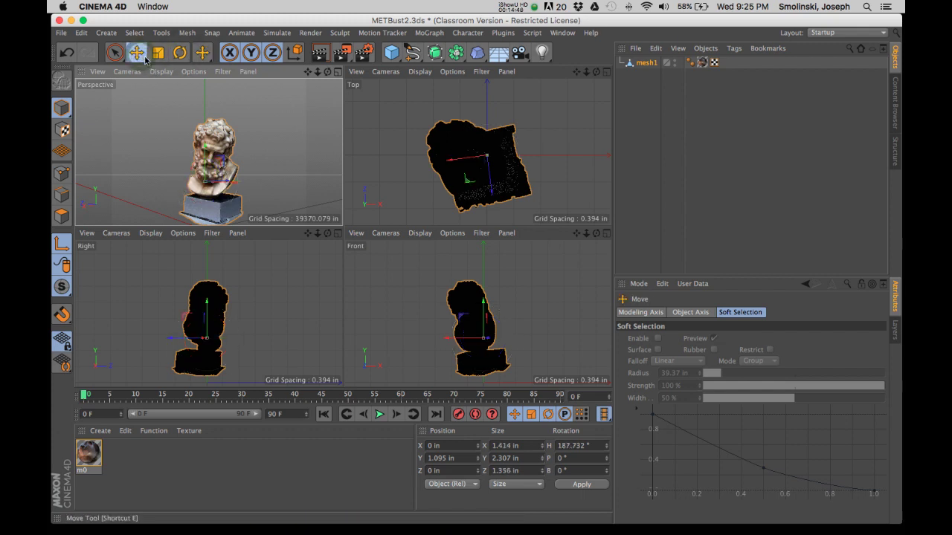
click(337, 72)
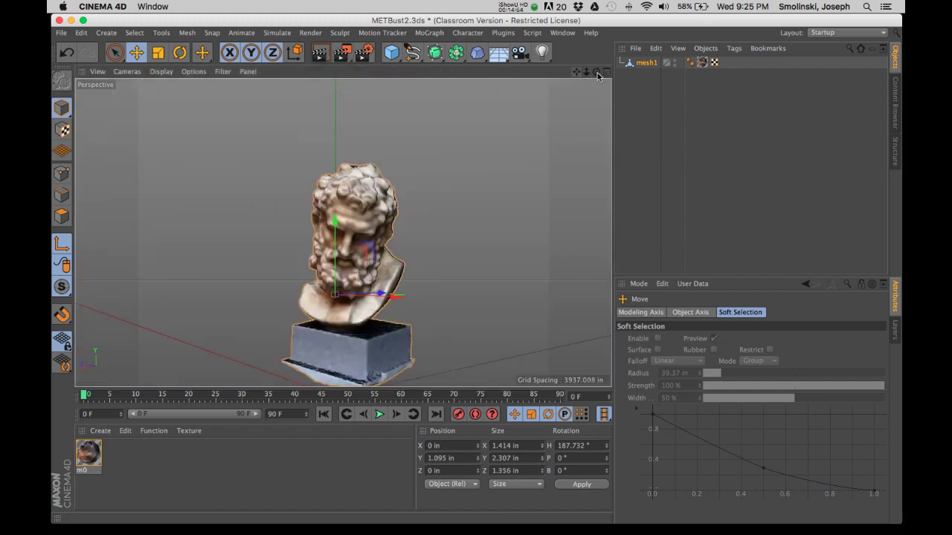
drag(596, 73, 596, 73)
Step: Render a preview of the bust and add a Target light to the scene
click(320, 52)
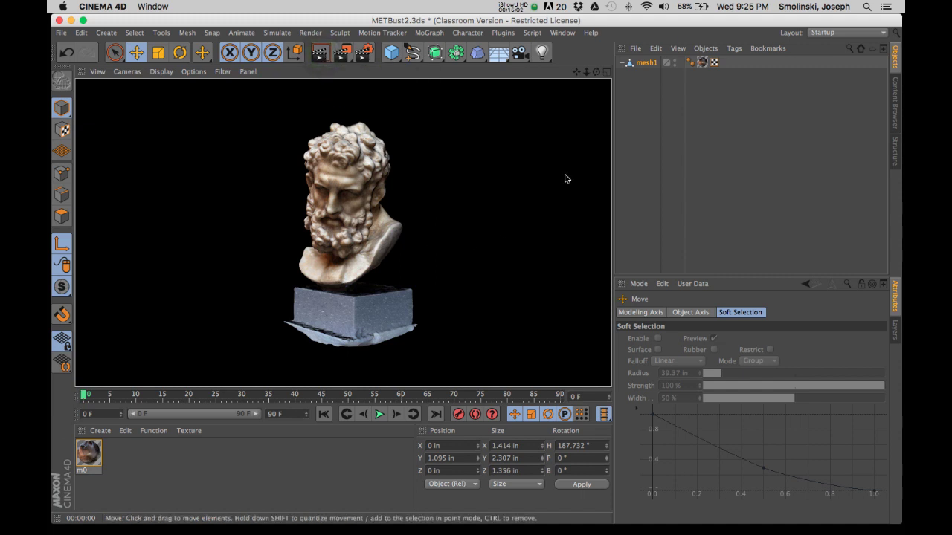
click(542, 54)
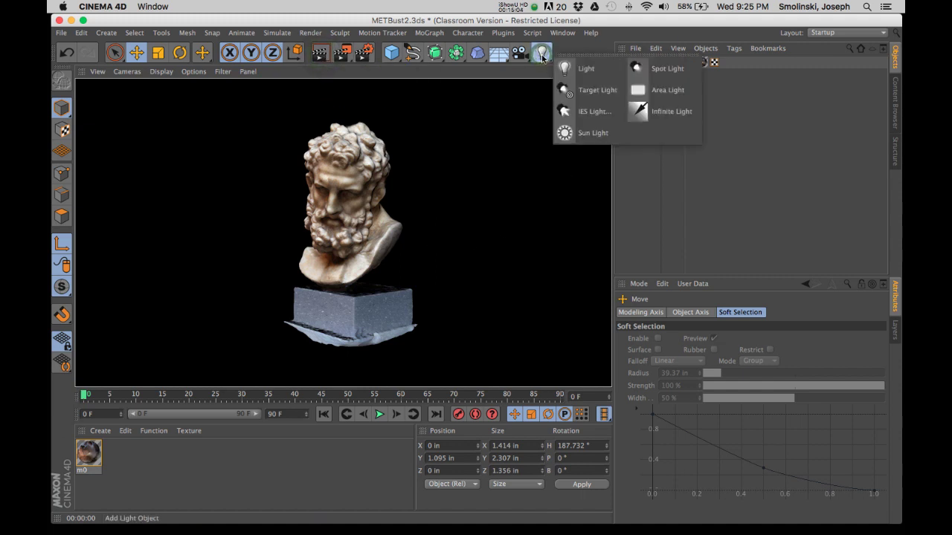
click(588, 90)
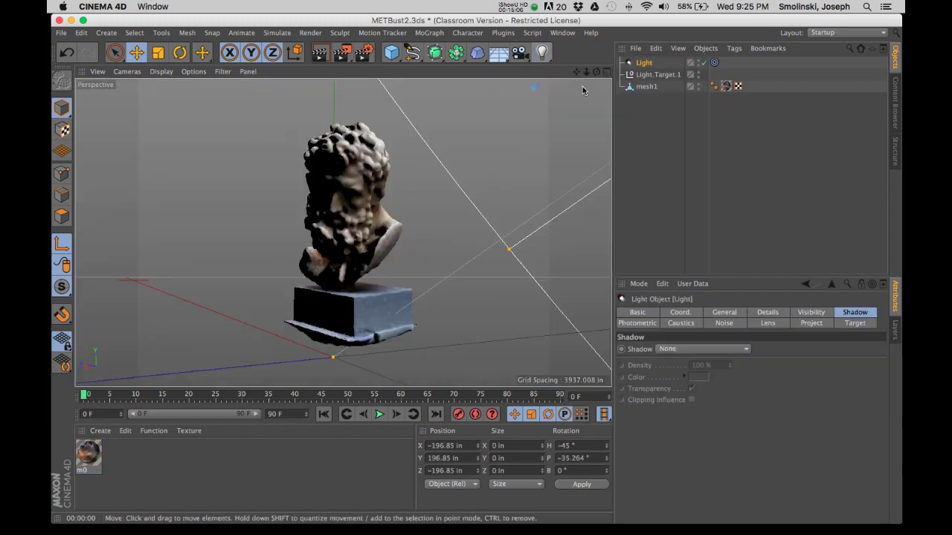
Step: In the four-view layout, move the target light around the bust to X −433.949 in, H 264.701°
drag(586, 72, 585, 72)
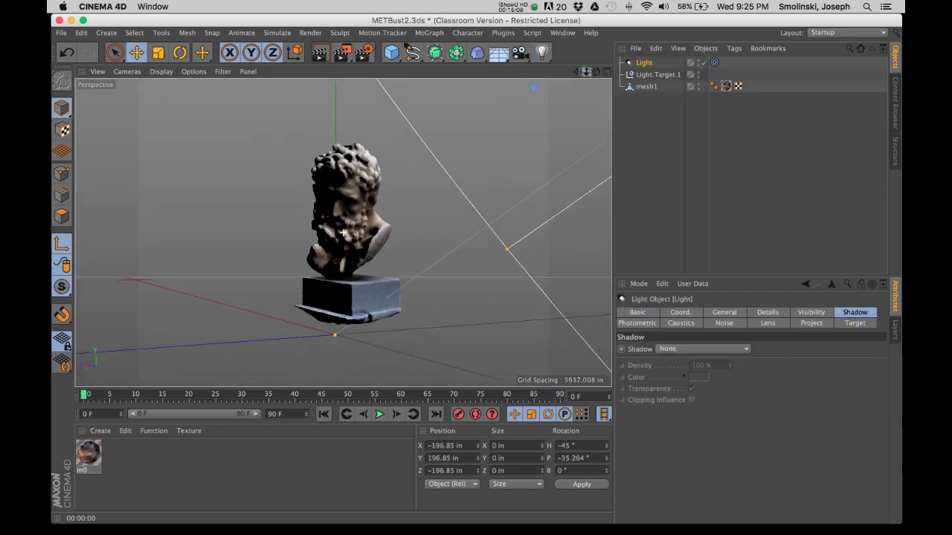
click(605, 72)
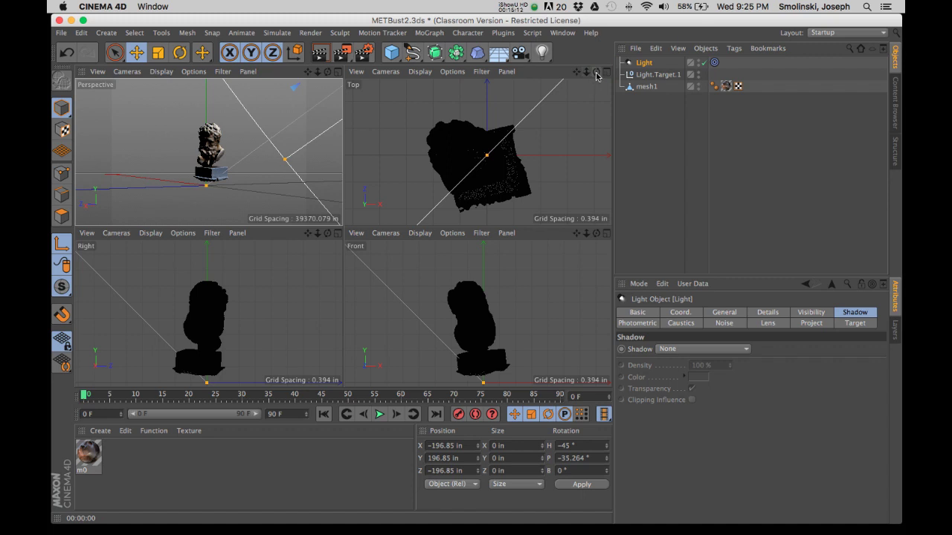
drag(595, 75, 577, 73)
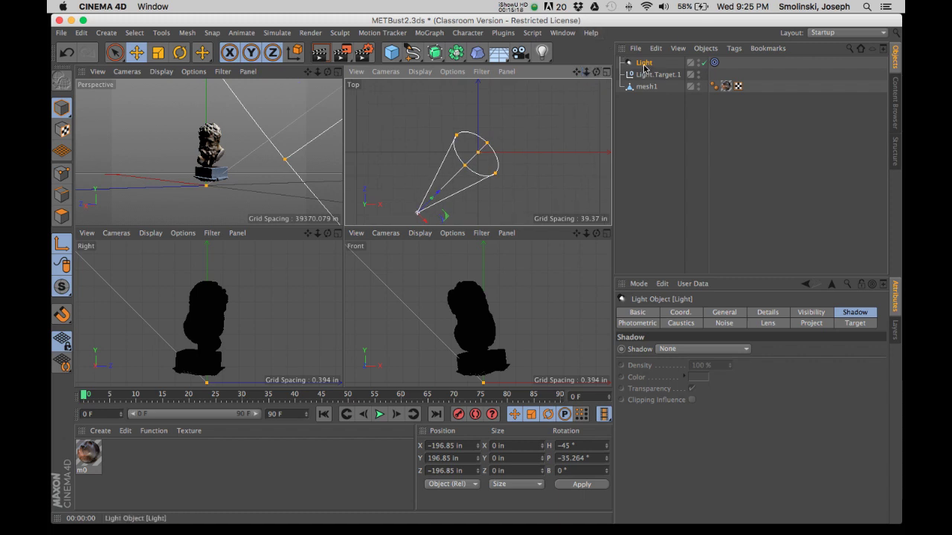
drag(424, 223, 400, 101)
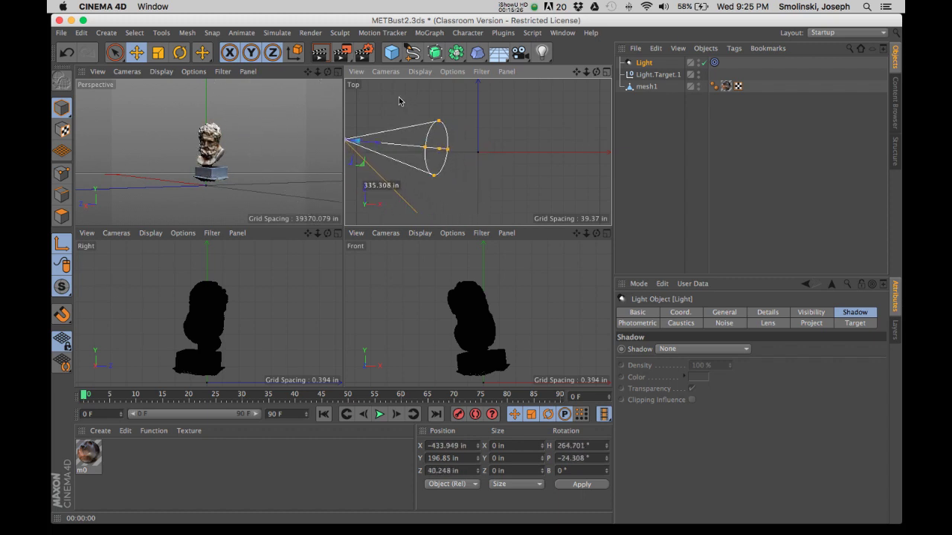
Step: Maximize the Perspective view and add a Floor raised to Y 0.3 in
click(338, 71)
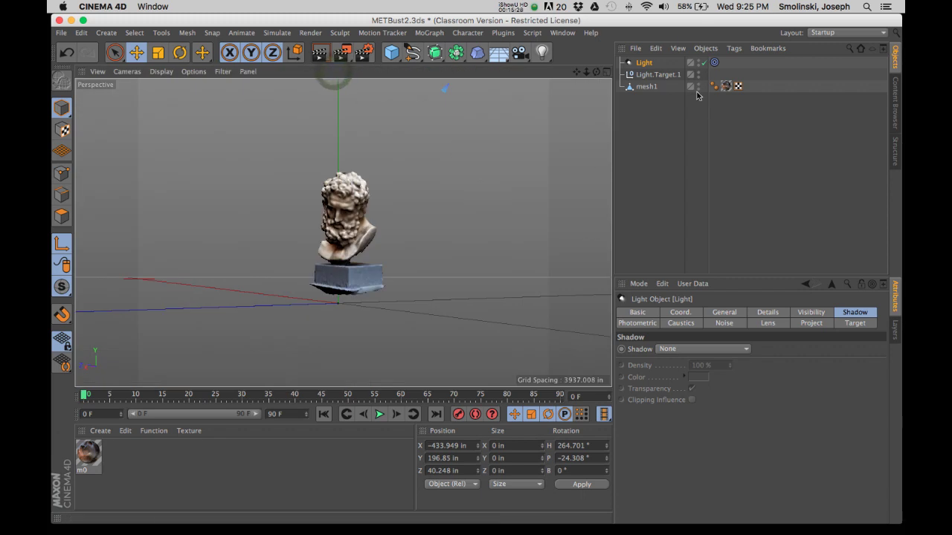
click(499, 53)
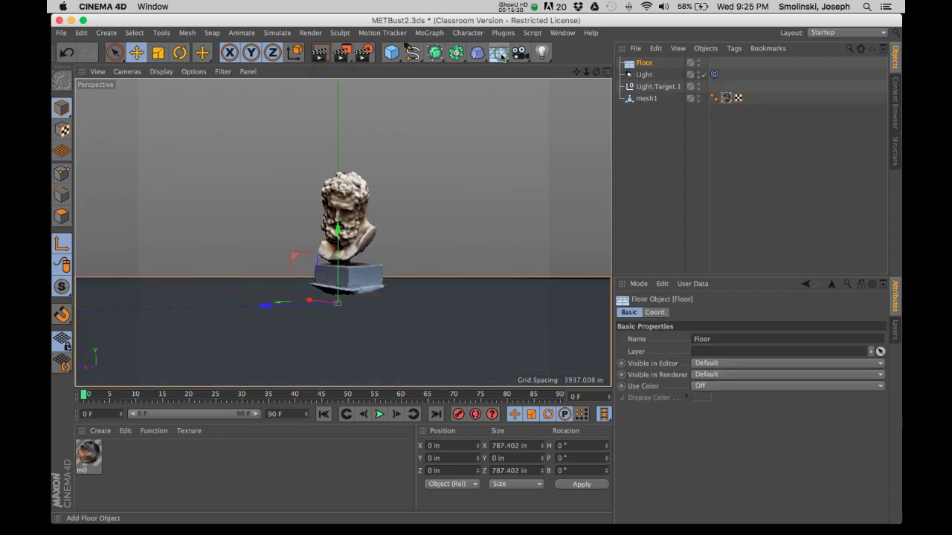
drag(339, 224, 339, 215)
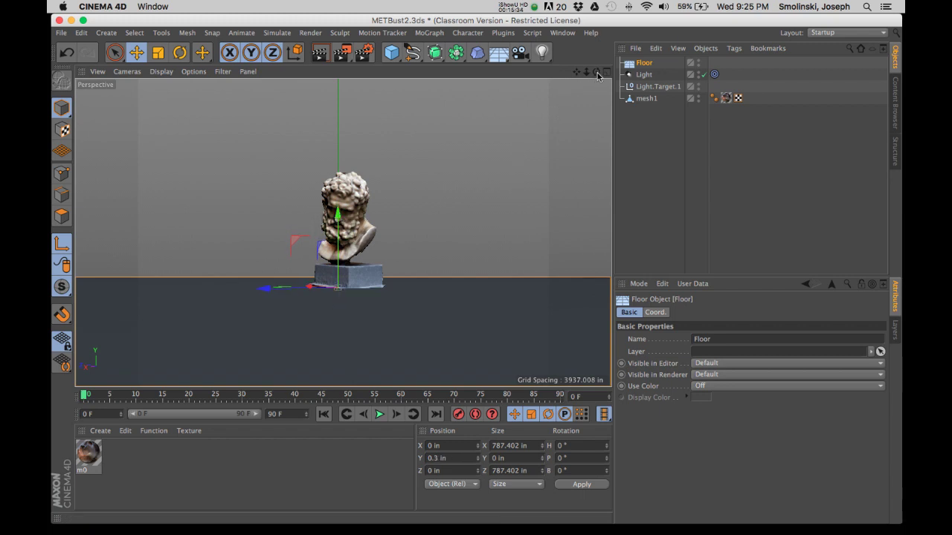
drag(596, 71, 584, 77)
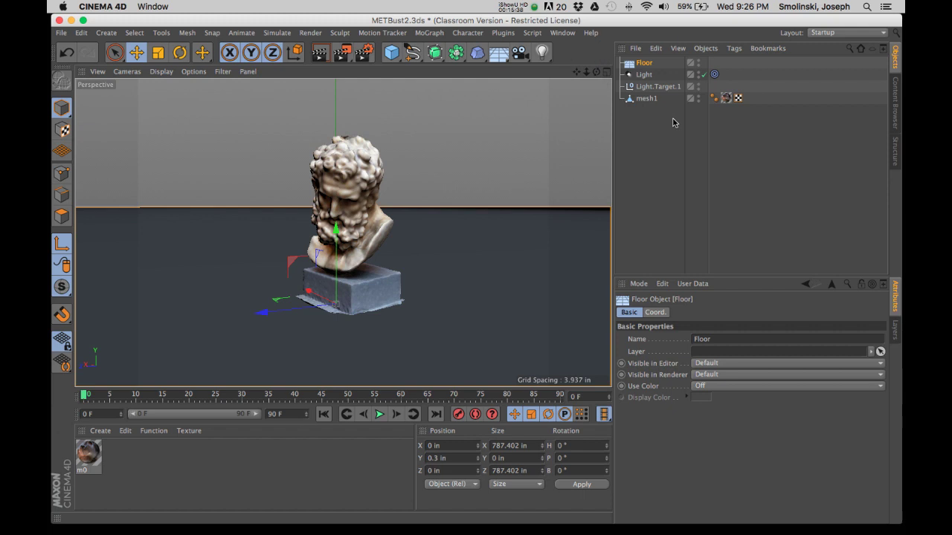
Step: Give the light Shadow Maps (Soft) shadows and render the view
click(644, 75)
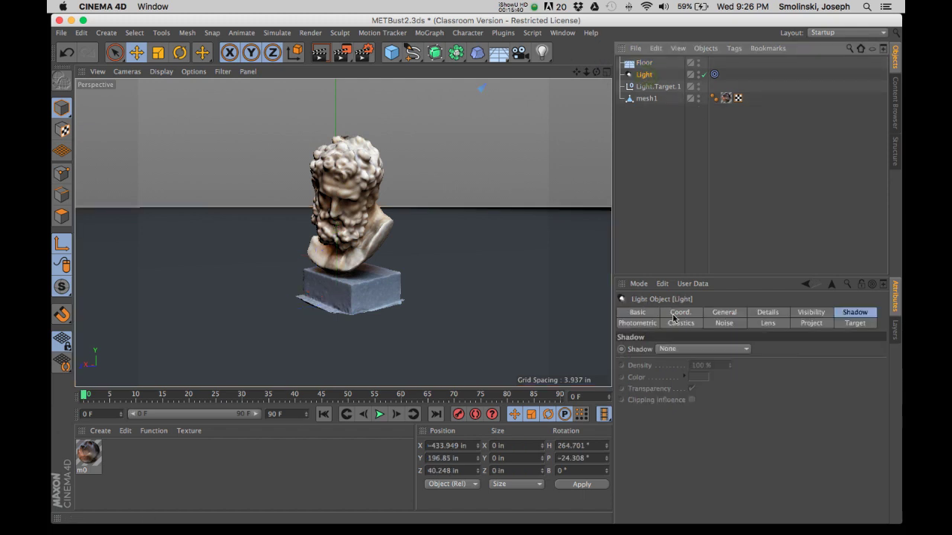
click(720, 349)
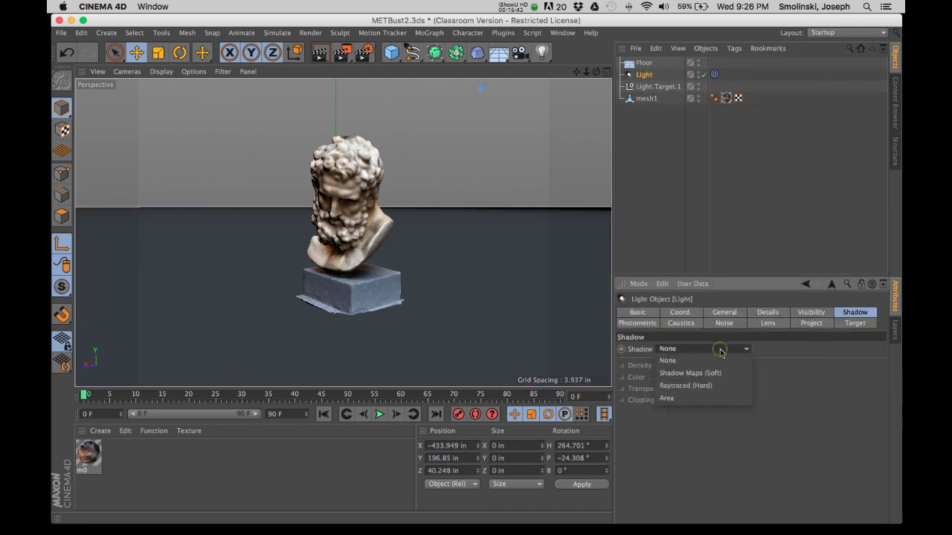
click(687, 373)
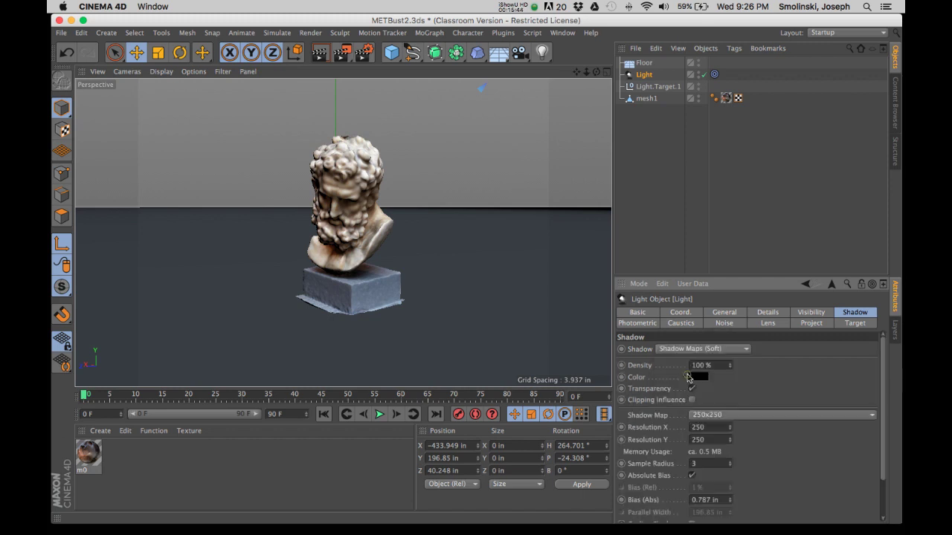
click(320, 56)
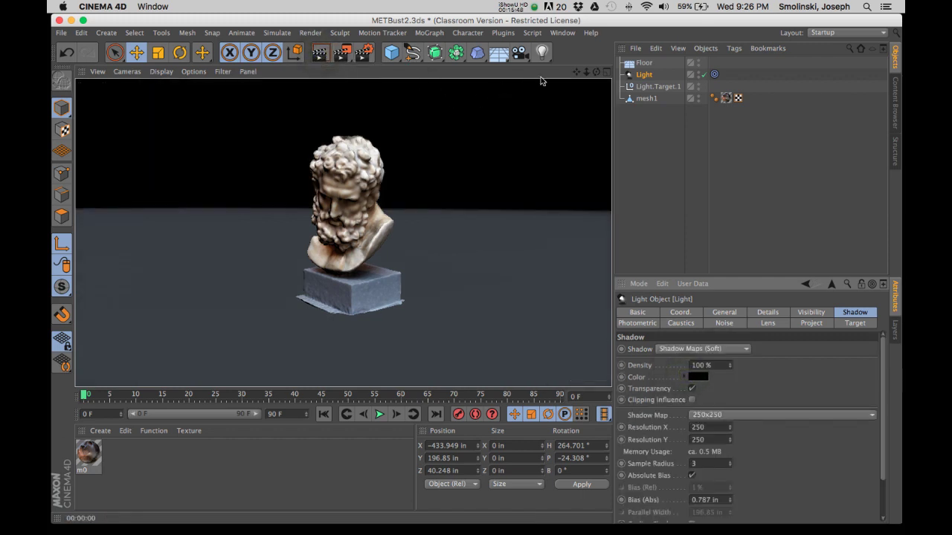
Step: In the Top view, move the light to X −415.728 in, Z 236.701 in
click(606, 72)
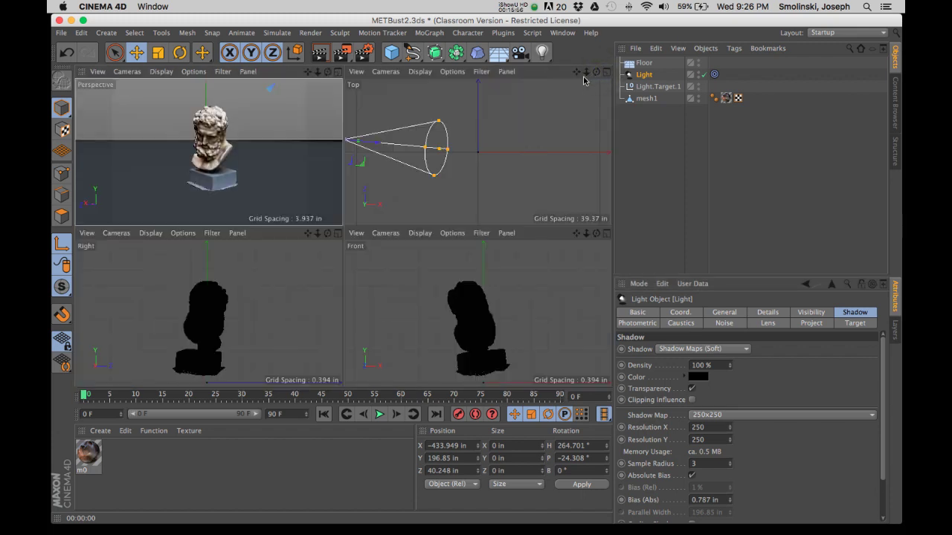
drag(576, 71, 618, 74)
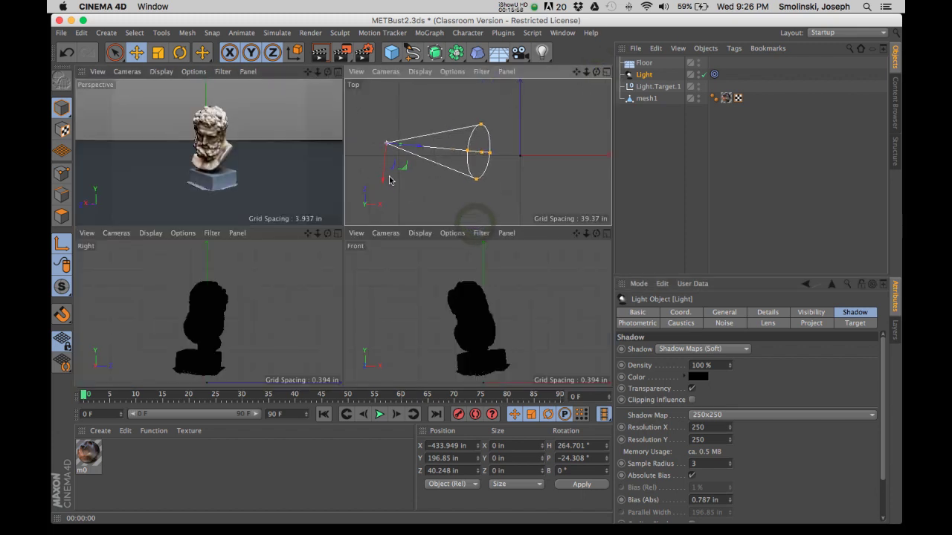
drag(383, 183, 436, 128)
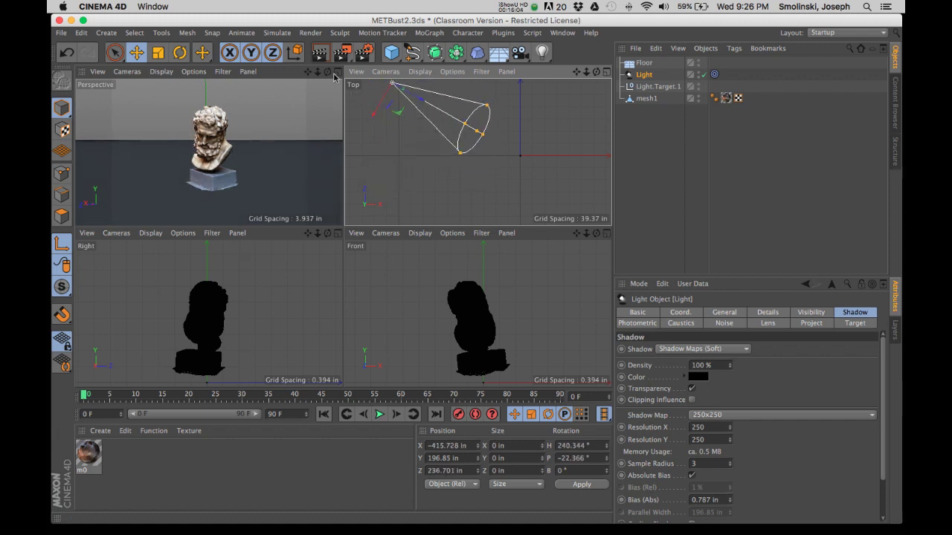
Step: Render the maximized Perspective view and orbit the camera to level it
click(338, 72)
click(320, 53)
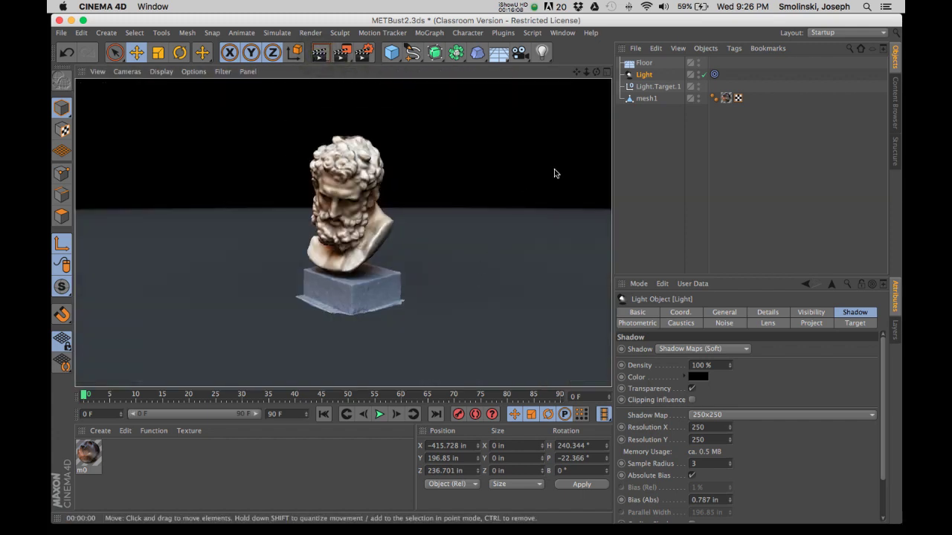
drag(595, 72, 596, 86)
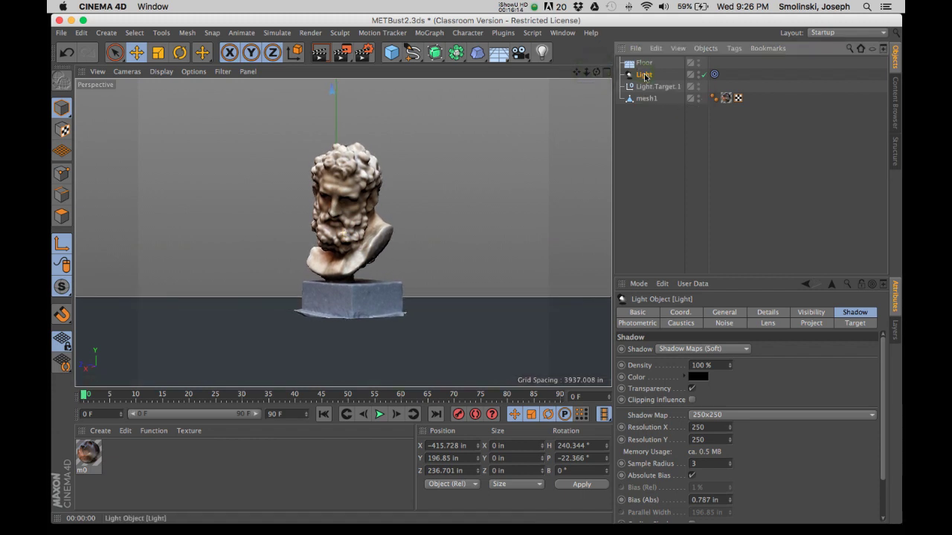
Step: Replace the light with a Physical Sky at 16:00:00 and render the zoomed-in bust
key(Delete)
drag(499, 55, 621, 67)
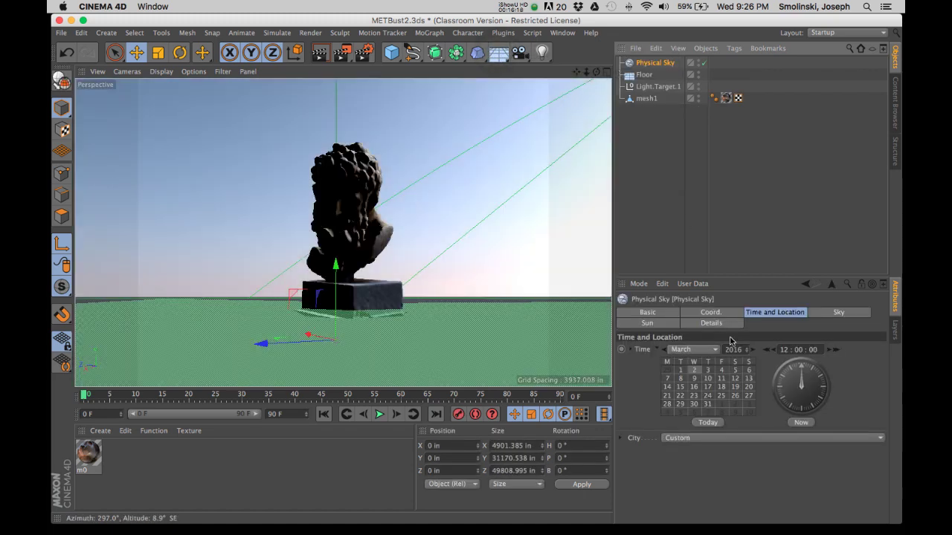
drag(767, 350, 767, 354)
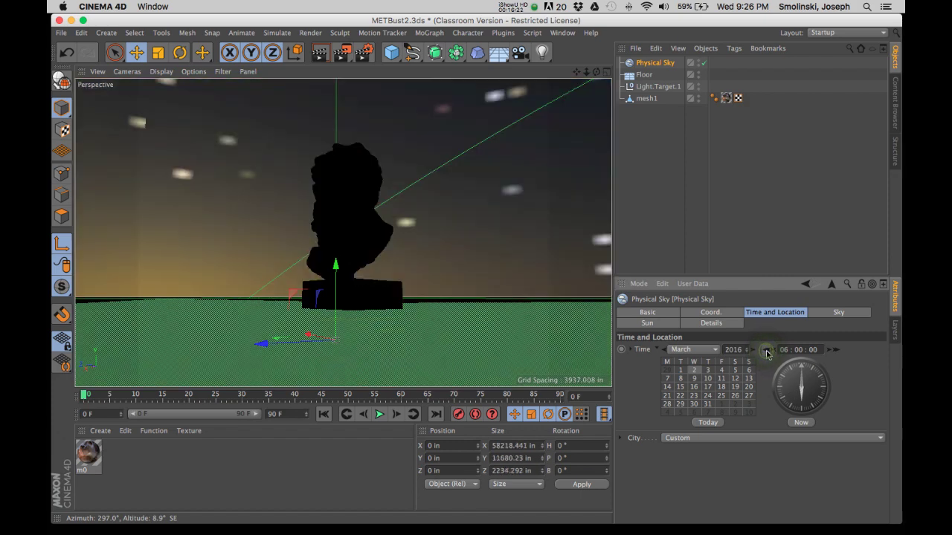
drag(836, 354, 837, 354)
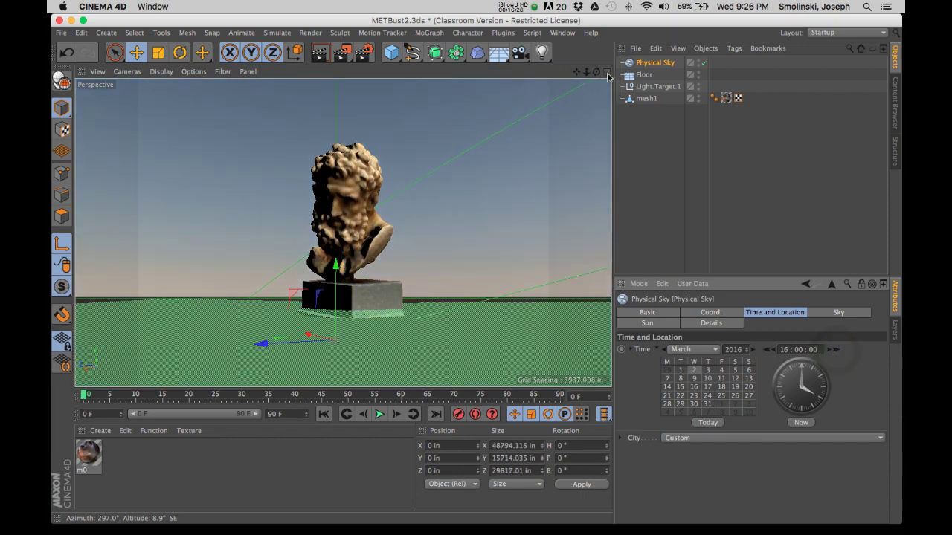
drag(584, 72, 397, 70)
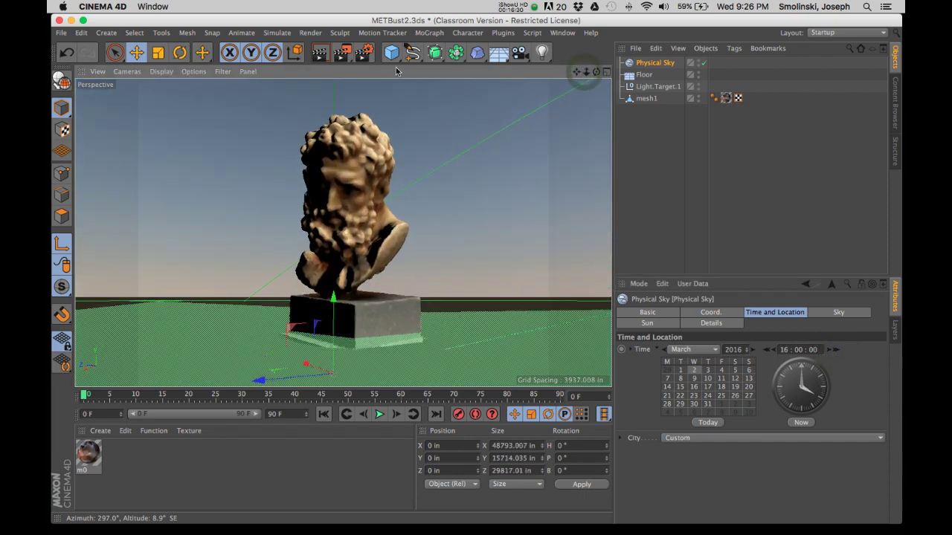
click(320, 53)
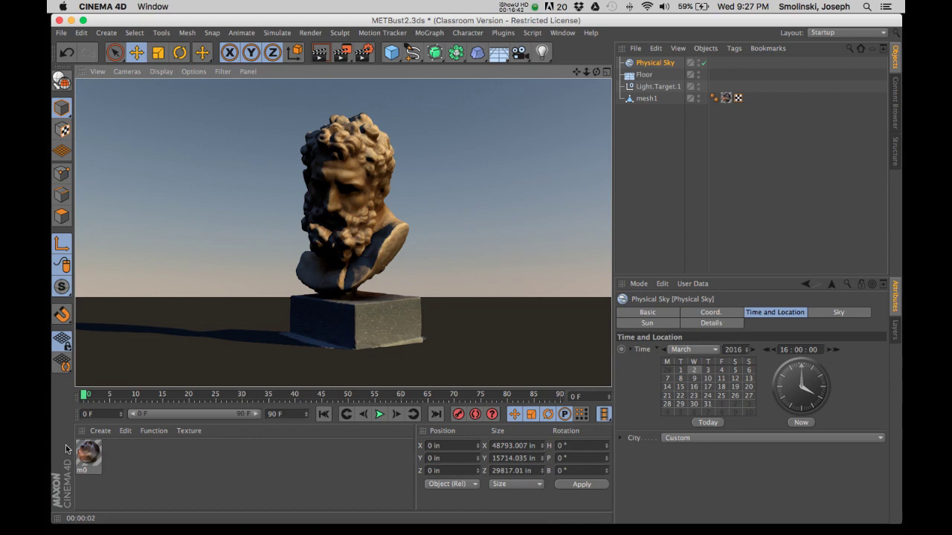
Step: Delete the bust's photo texture tag and create a new material
click(727, 99)
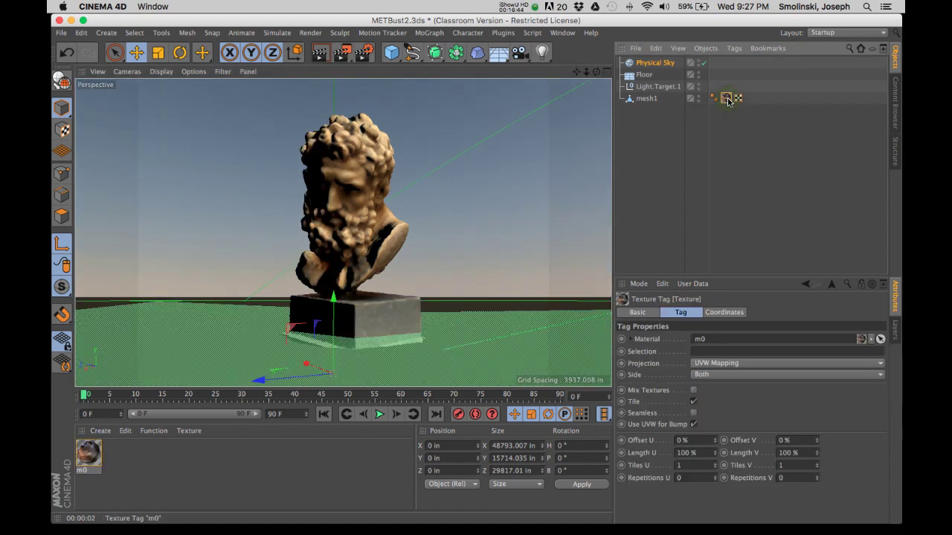
key(Delete)
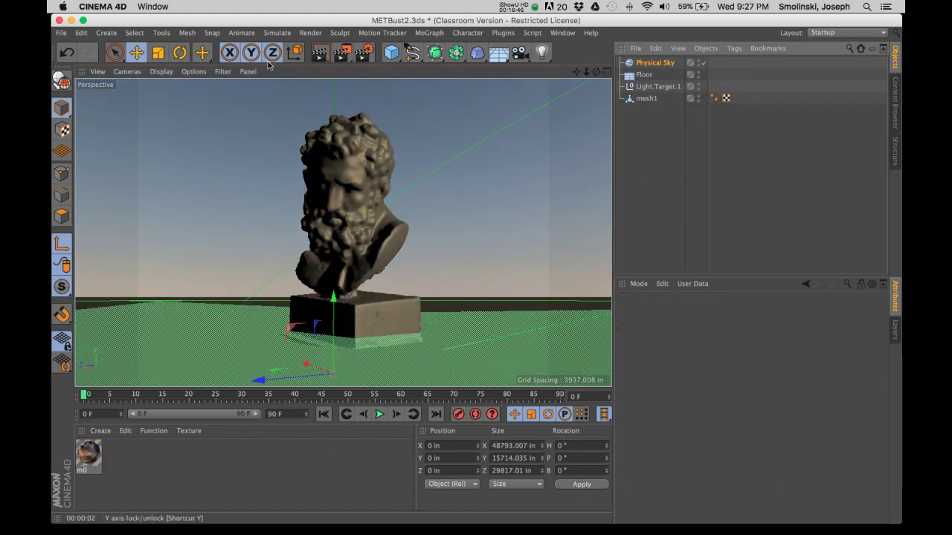
click(100, 430)
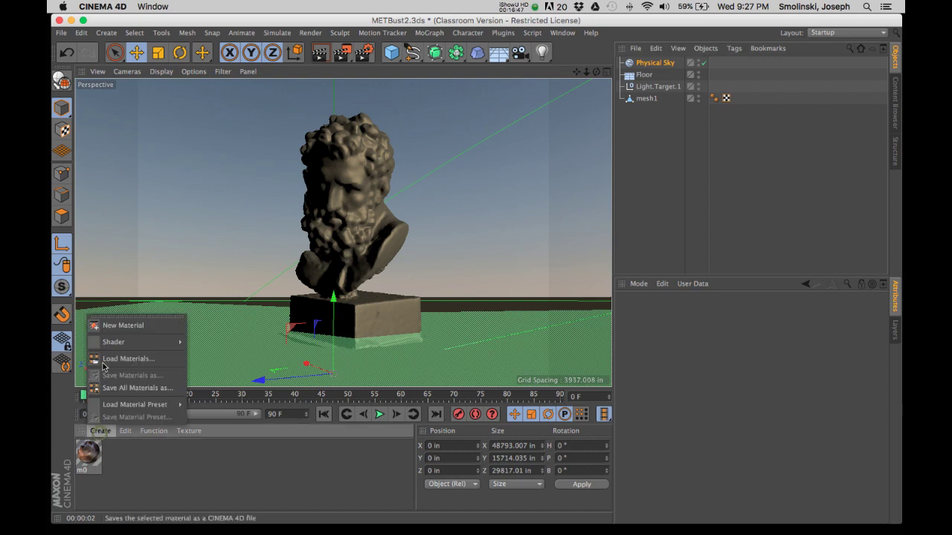
click(122, 325)
Step: Make the Mat material pure white (RGB 255/255/255), apply it to the bust, and render
double_click(88, 451)
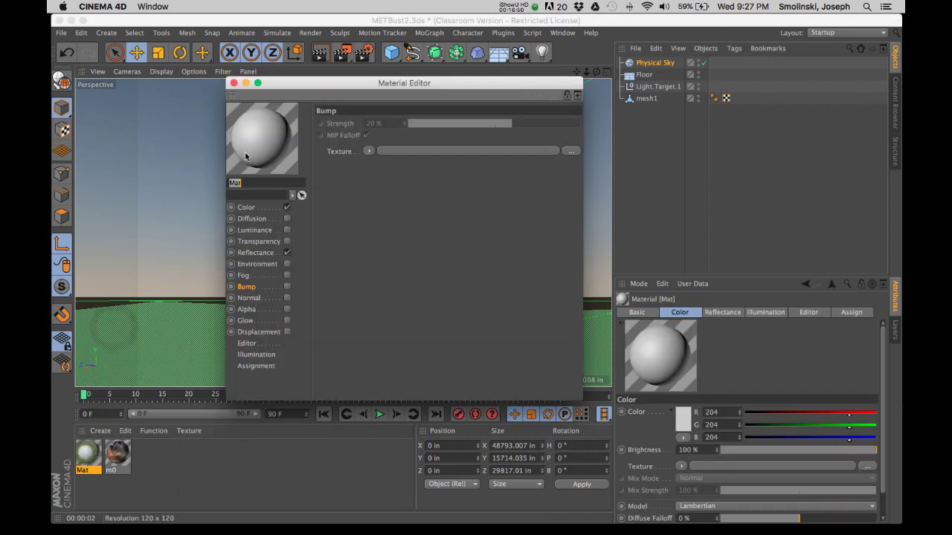
click(245, 208)
click(379, 138)
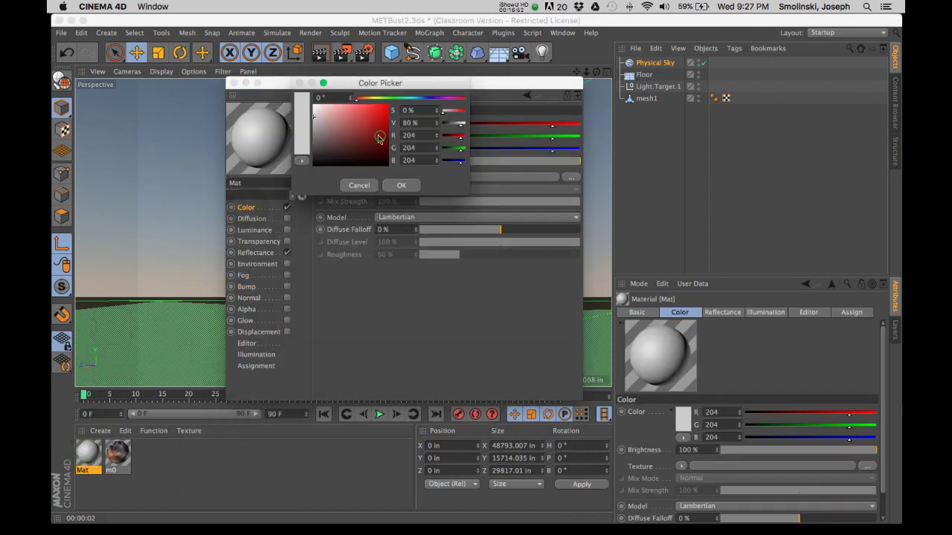
drag(378, 139, 380, 128)
click(401, 185)
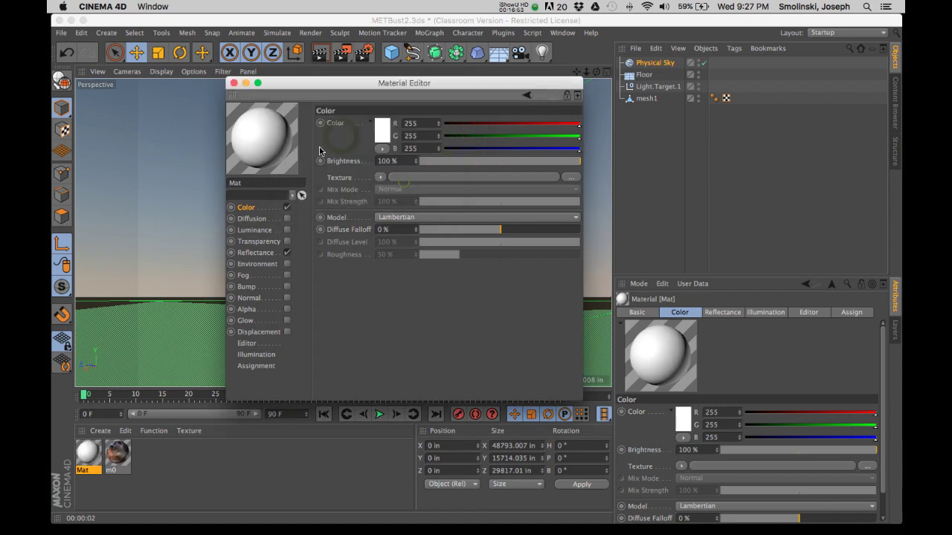
click(234, 84)
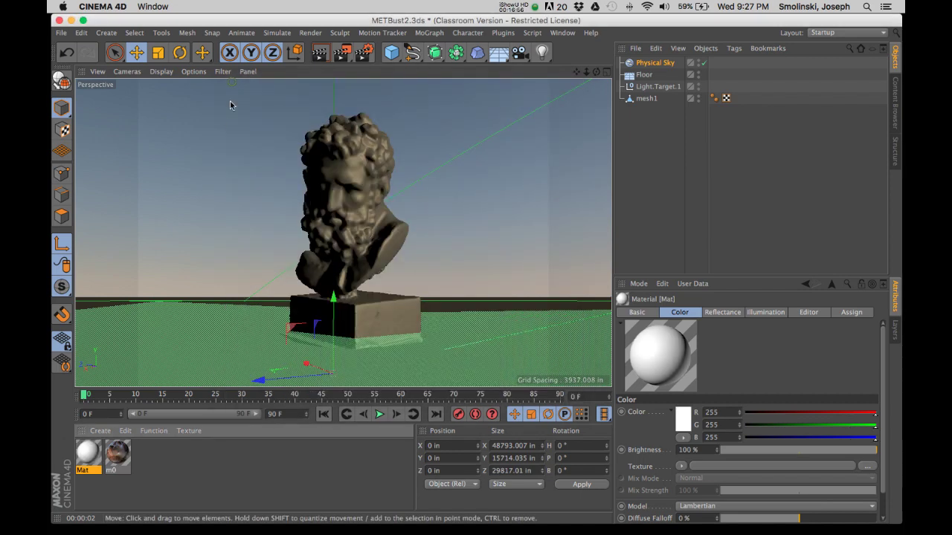
drag(203, 394, 371, 252)
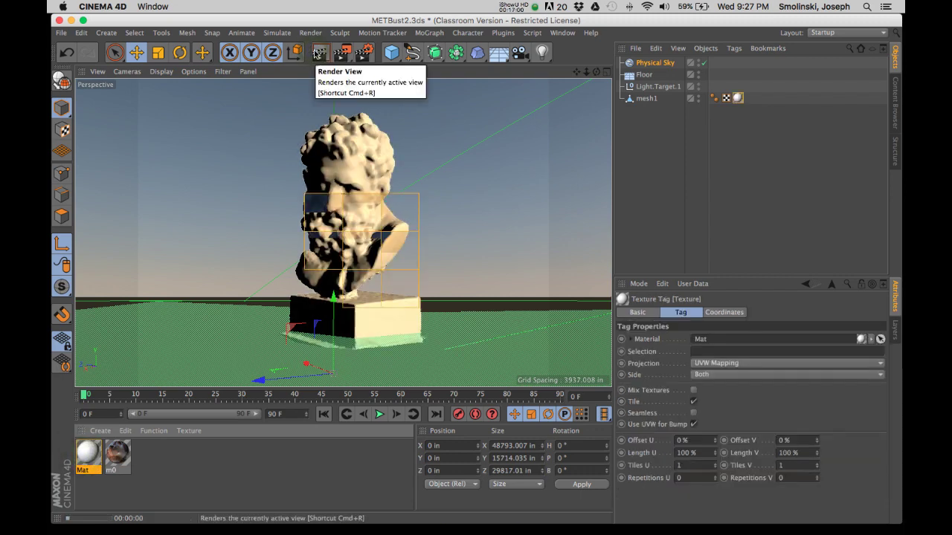
click(318, 53)
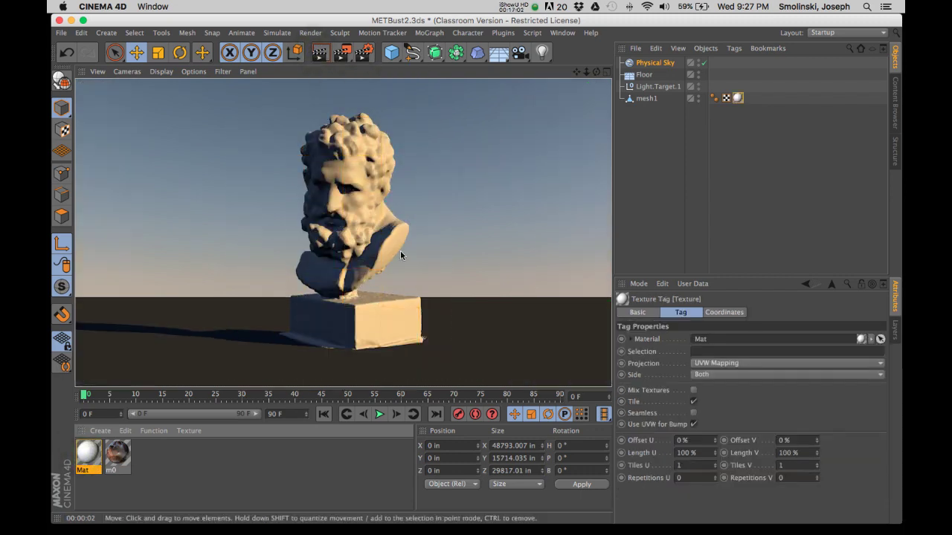